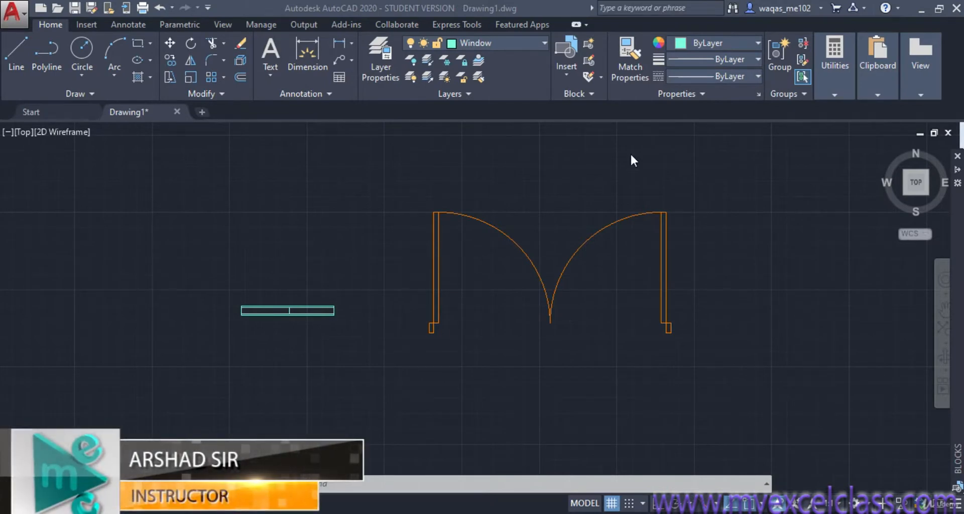
left_click(774, 49)
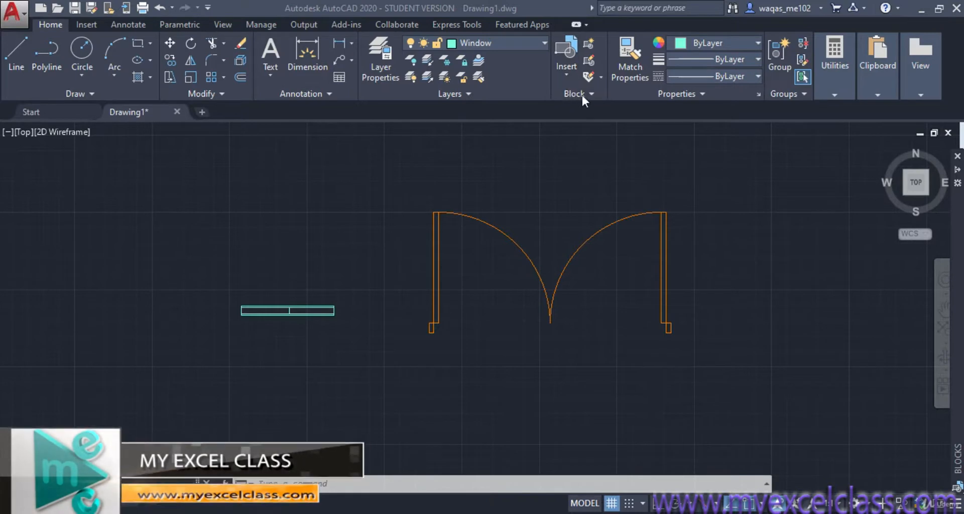
left_click(566, 79)
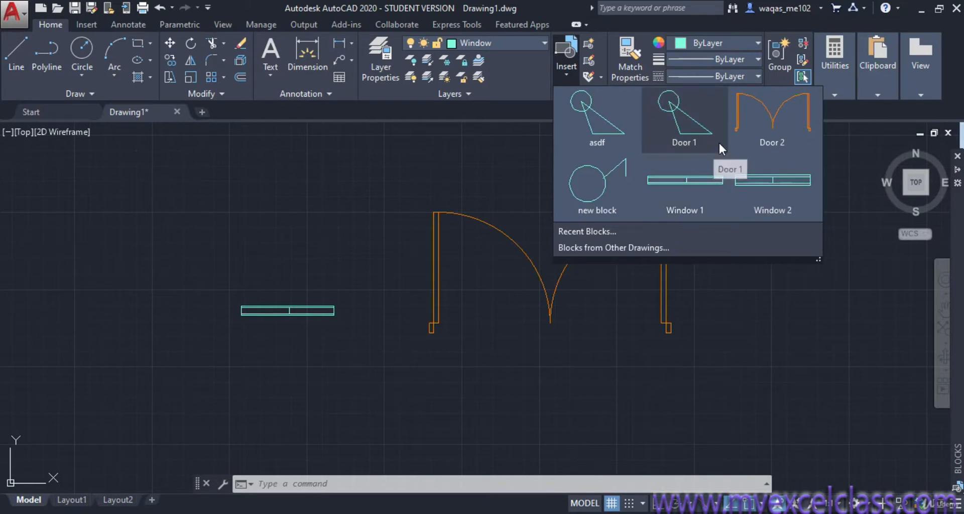
key("Escape")
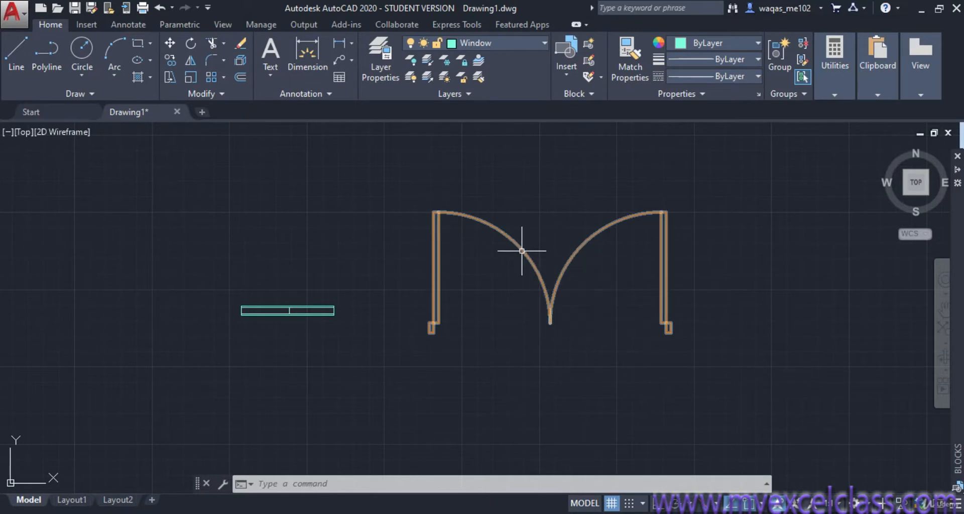
left_click(565, 76)
left_click(564, 74)
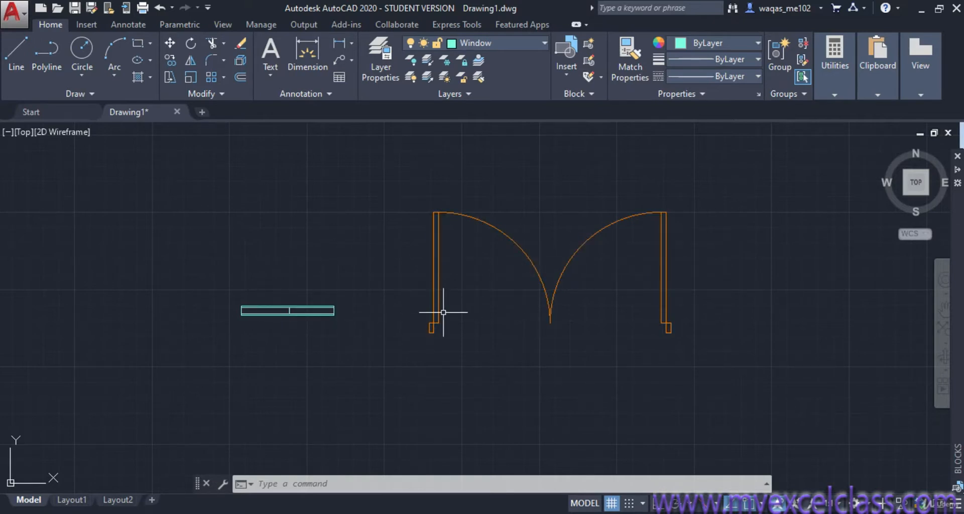
mouse_move(438, 312)
left_click(803, 95)
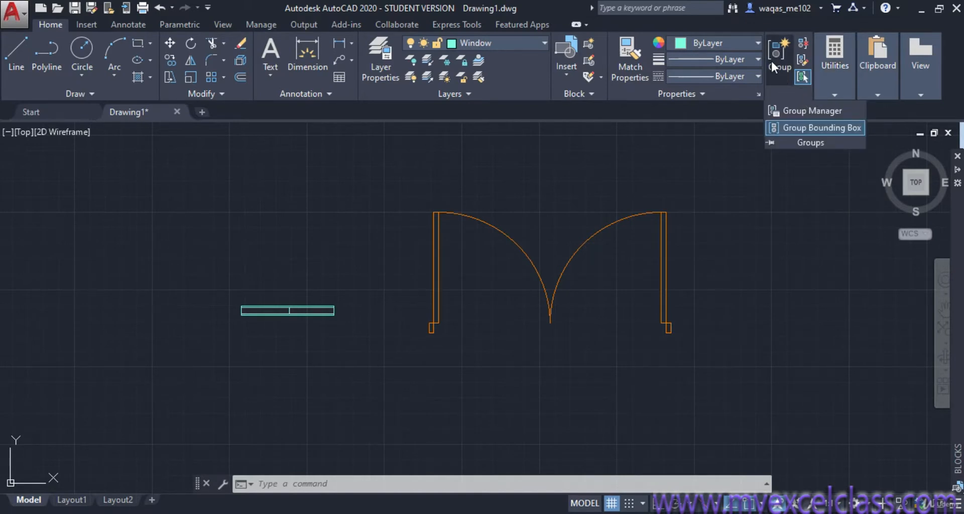
left_click(774, 76)
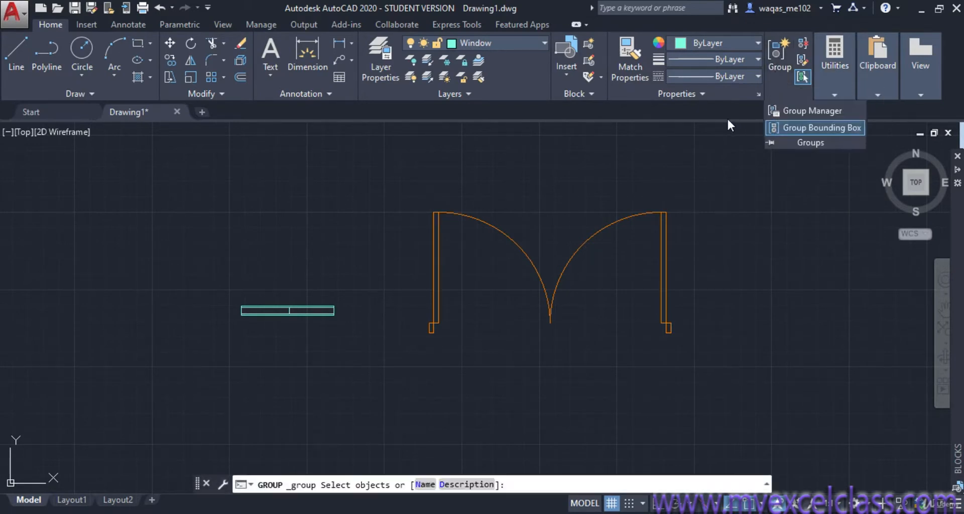
key("Escape")
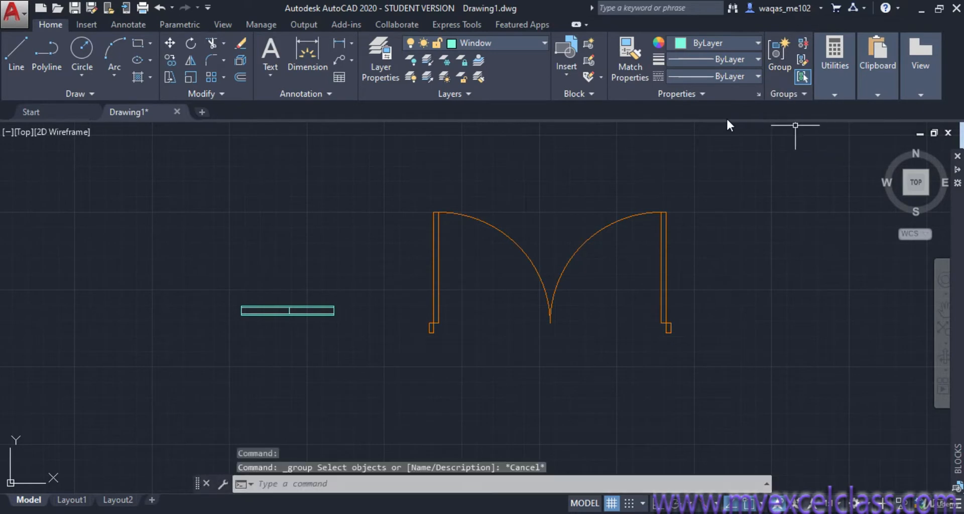
Step: Combine the orange double-door block and the window block beside it into one unnamed group
left_click(777, 52)
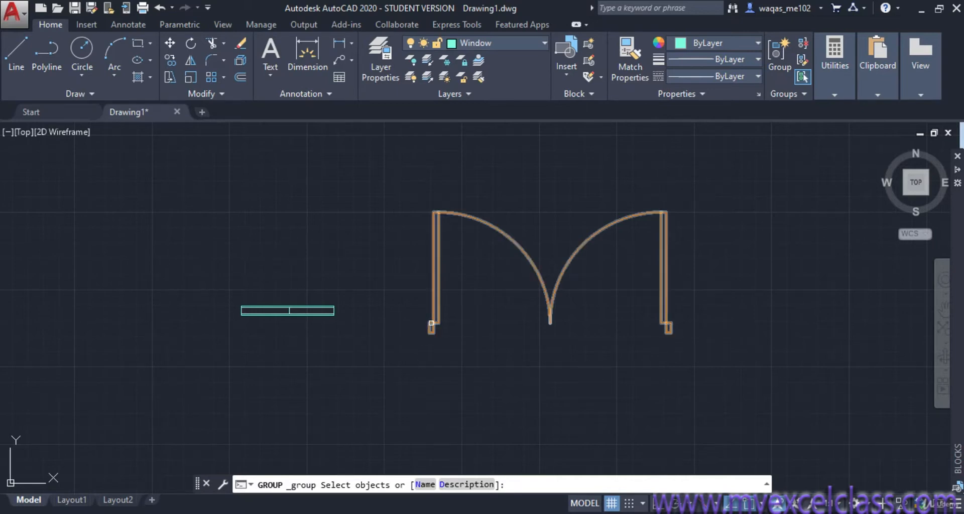
left_click(431, 323)
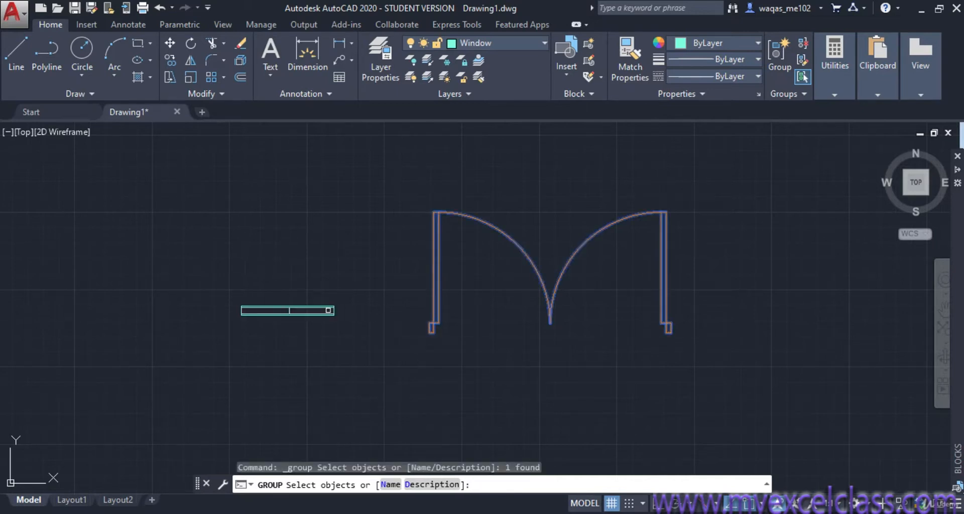
left_click(328, 307)
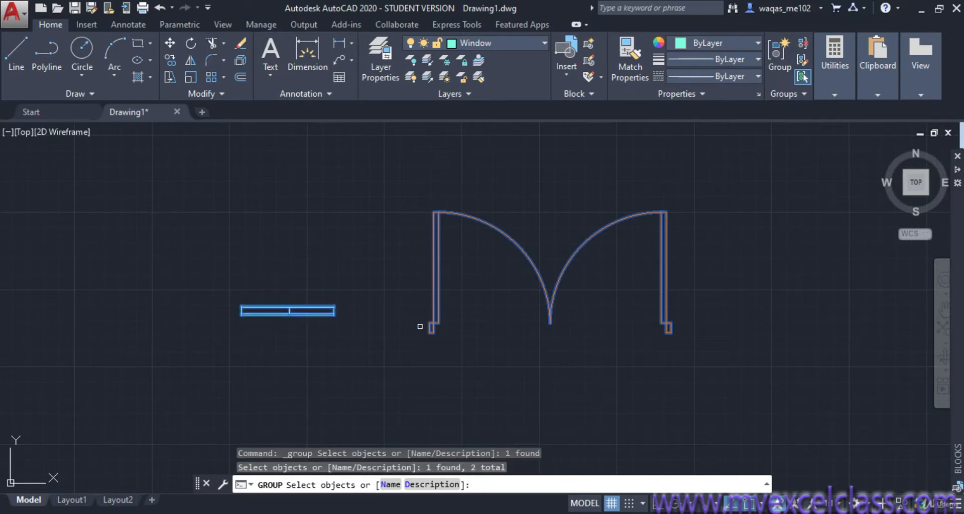
key("Return")
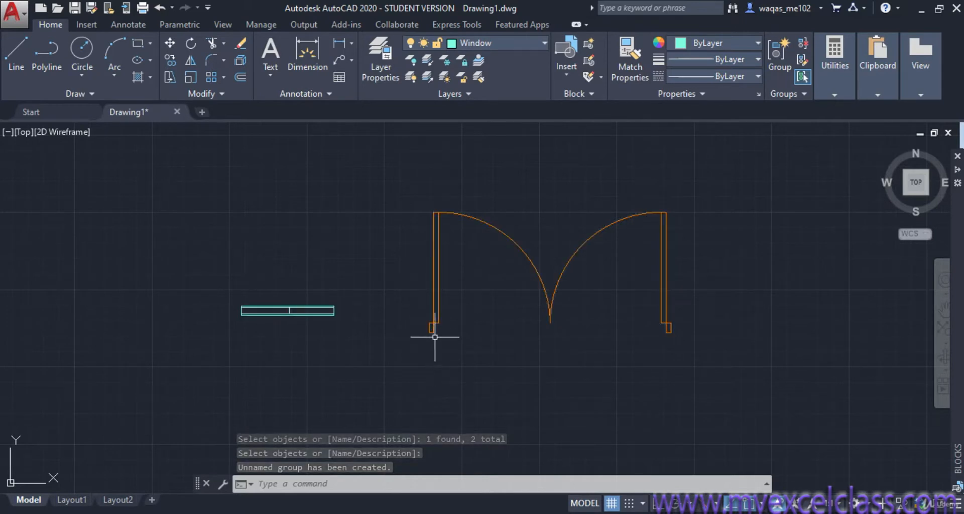
Step: Select the door-and-window group to examine its bounding box, and clear the selection
left_click(434, 331)
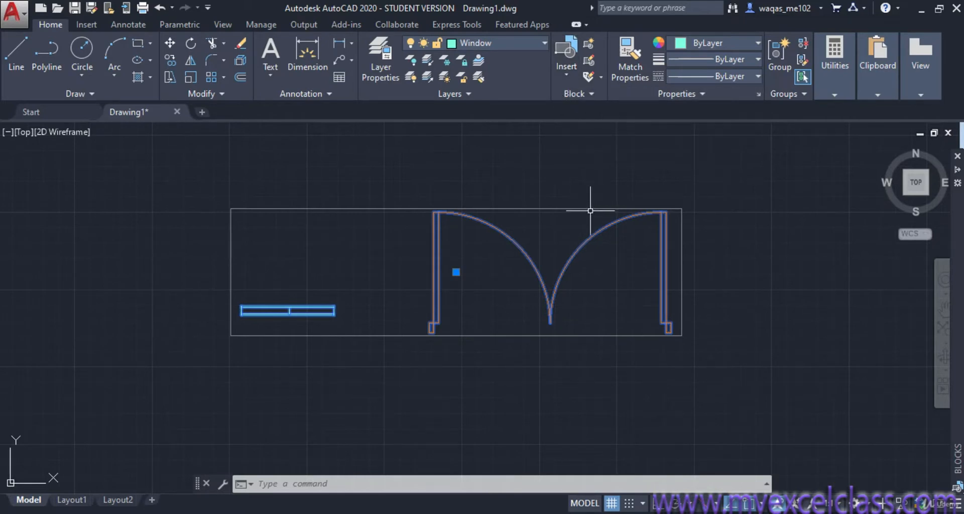
scroll(590, 203, "down", 4)
middle_click_drag(697, 230, 541, 237)
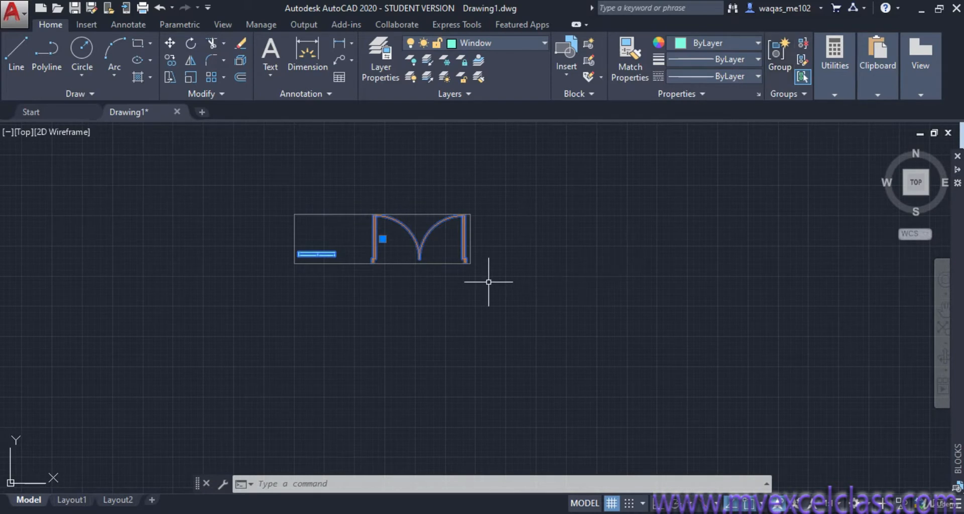
key("Escape")
key("Escape")
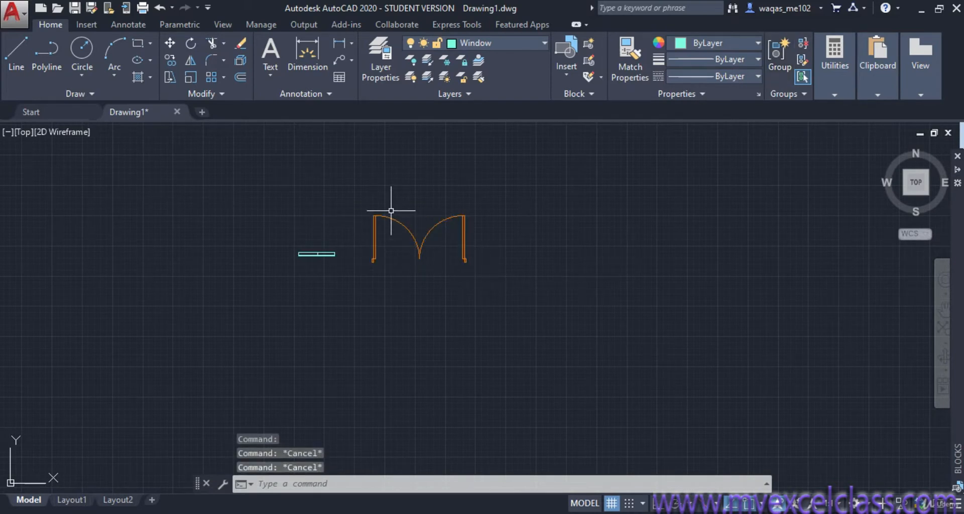
Step: Insert a Window 1 block on the free side of the double door, at scale 1 and rotation 0
mouse_move(390, 209)
middle_mouse_down()
mouse_move(578, 259)
mouse_move(476, 265)
middle_mouse_up()
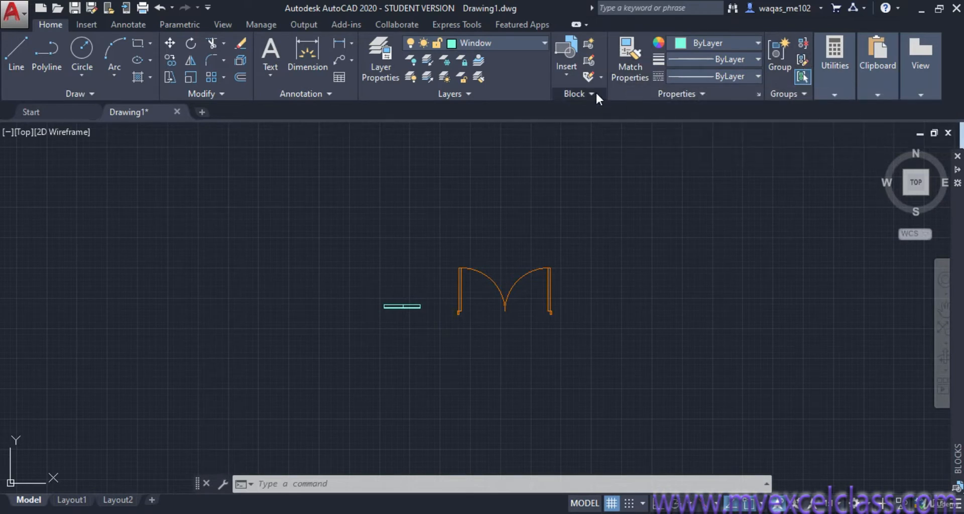
left_click(566, 75)
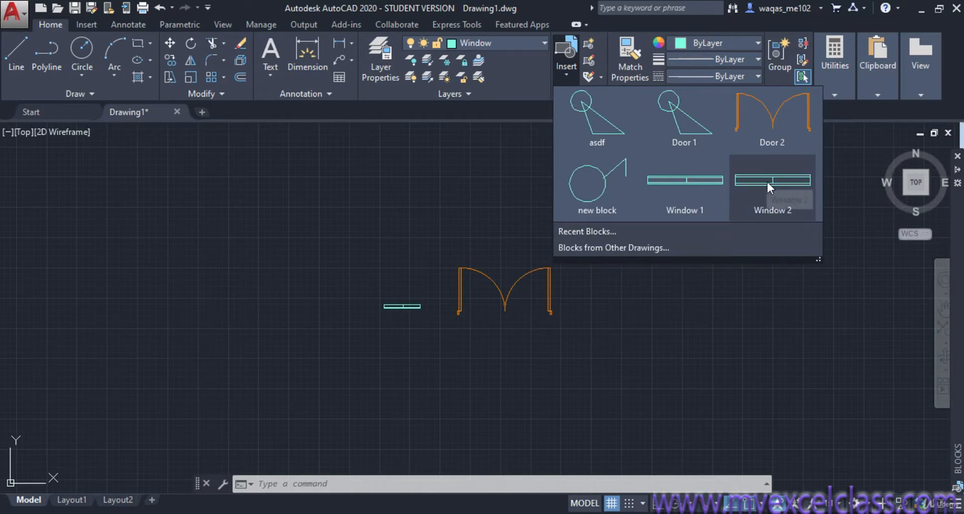
left_click(396, 282)
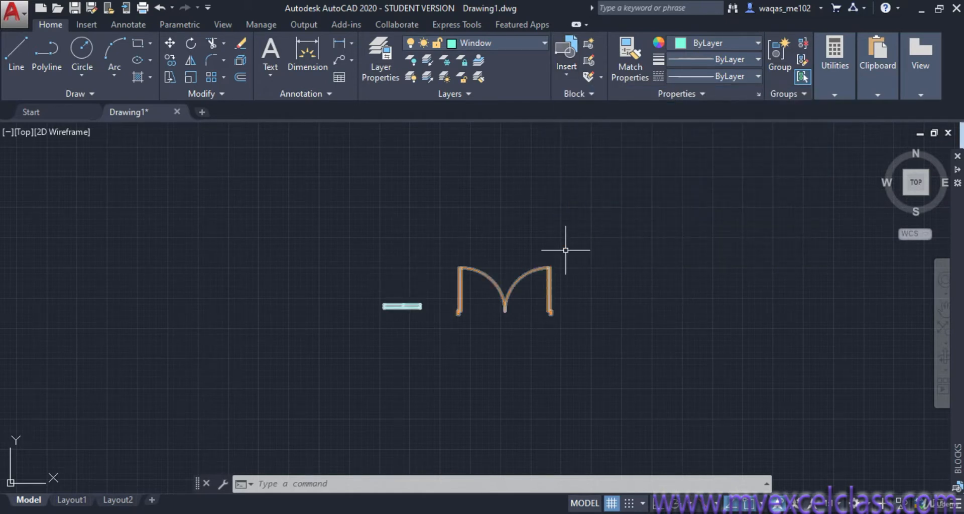
left_click(568, 71)
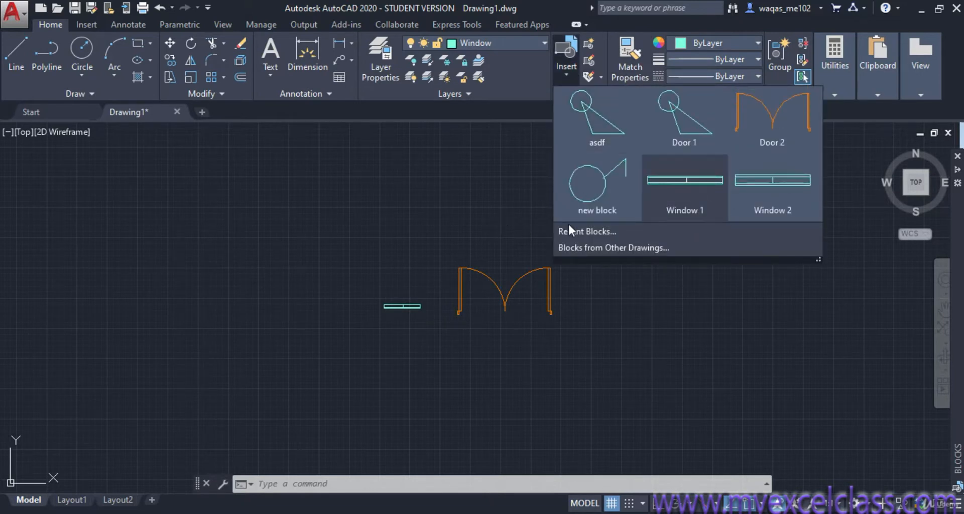
left_click(693, 188)
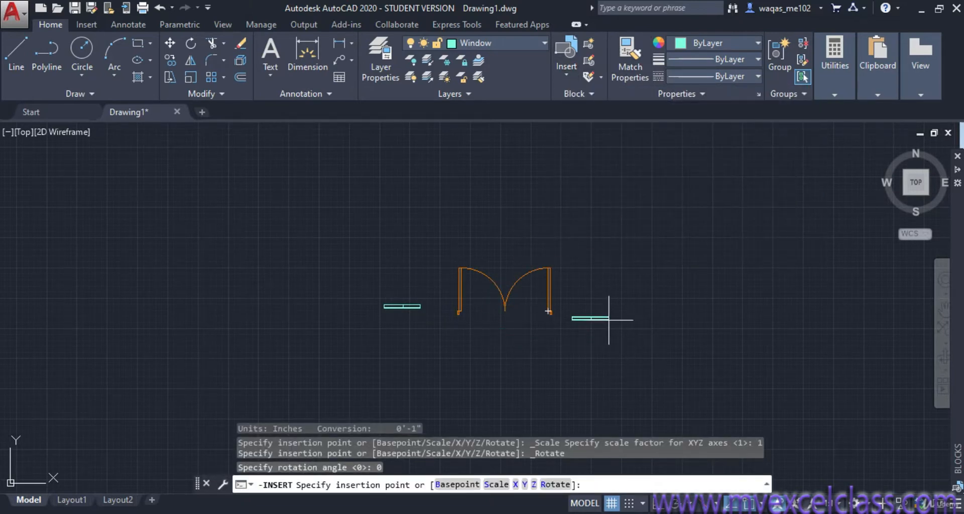
left_click(616, 304)
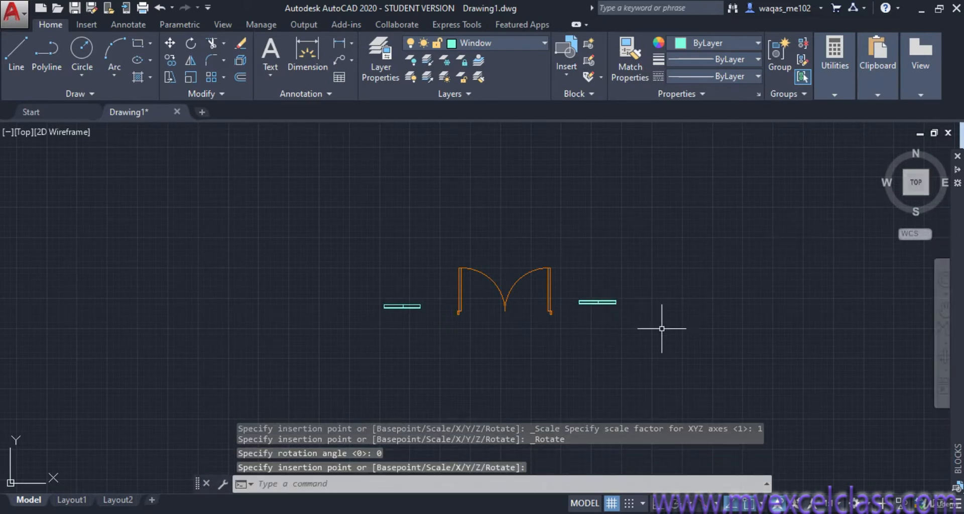
Step: Add the newly inserted window block to the existing door-and-window group with Group Edit
scroll(578, 340, "up", 1)
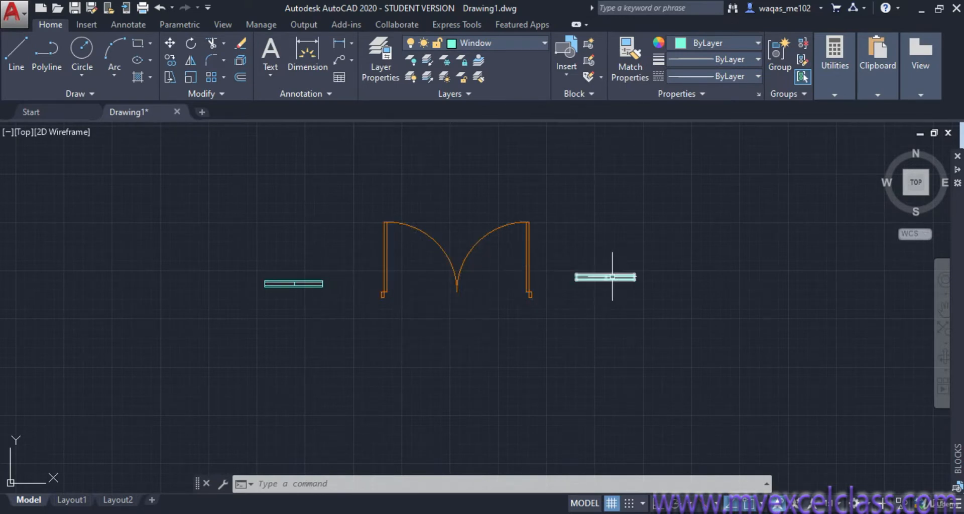
mouse_move(613, 277)
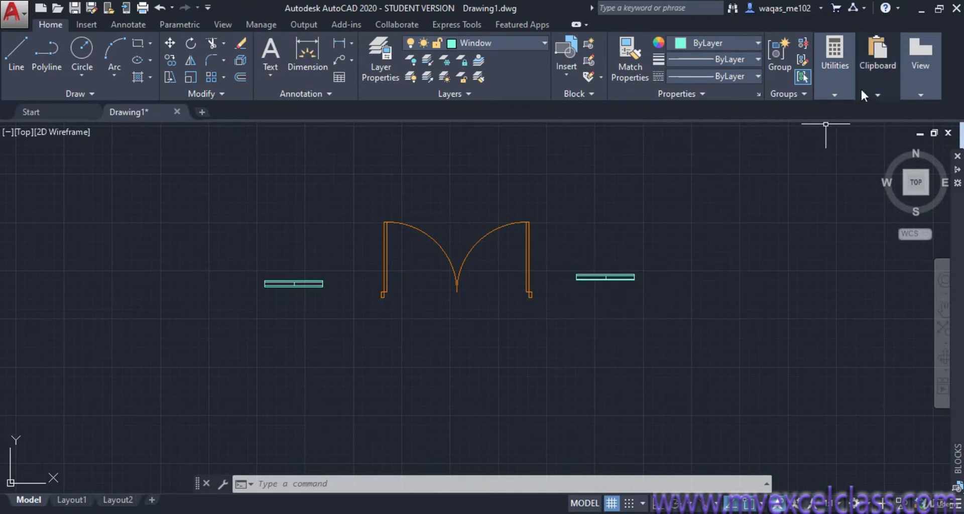
left_click(802, 61)
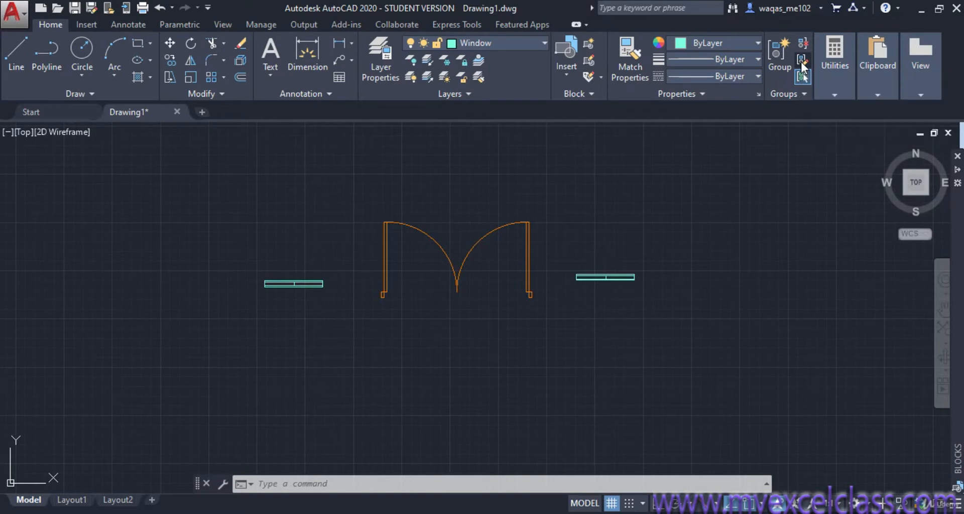
left_click(802, 61)
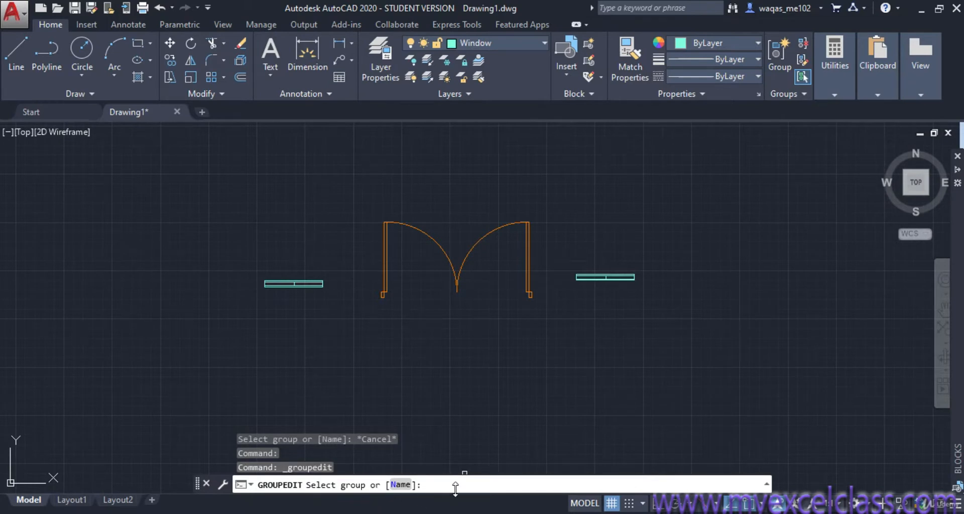
left_click(387, 283)
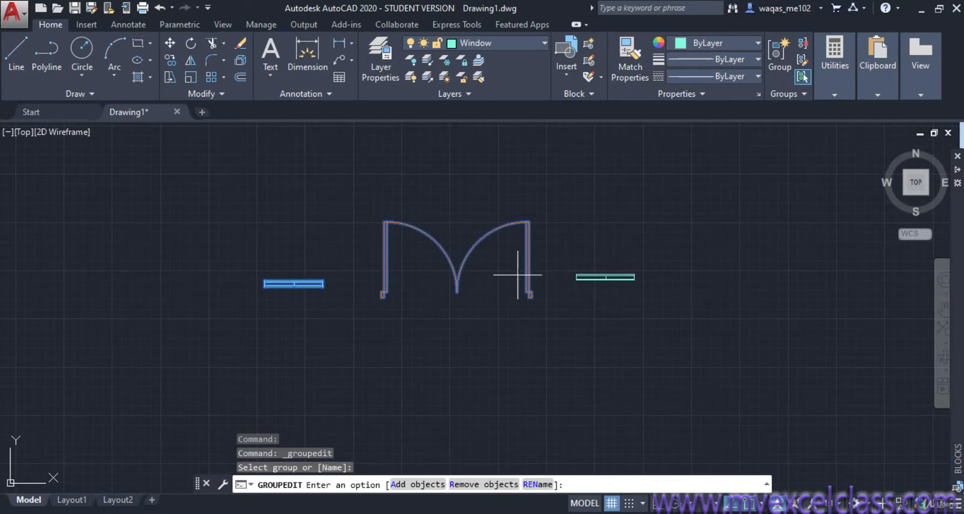
left_click(417, 485)
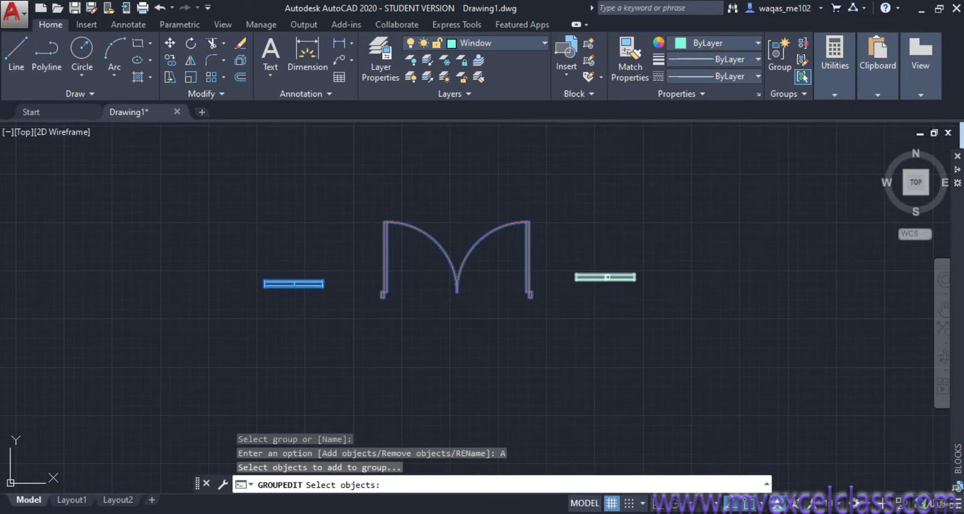
left_click(607, 277)
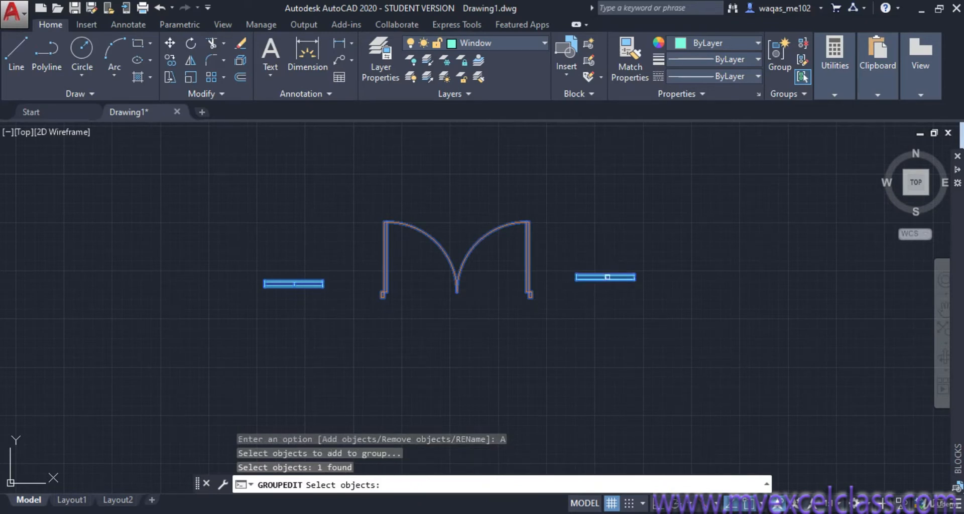
key("Return")
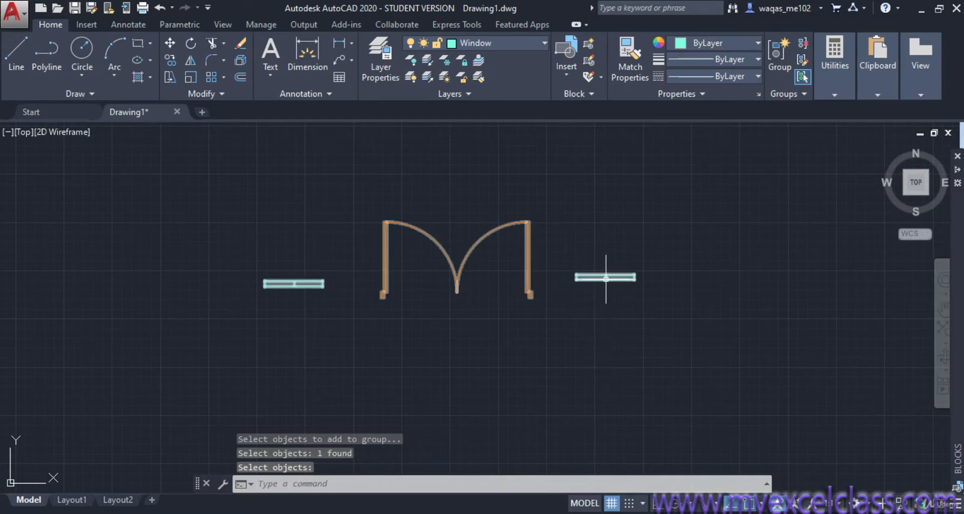
Step: Remove the window on the right of the double door from the group with Group Edit
mouse_move(606, 279)
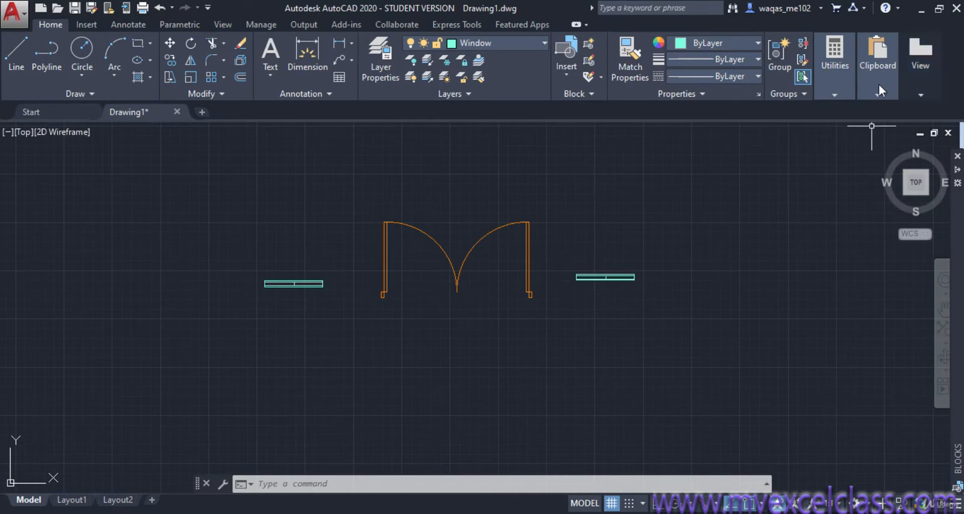
left_click(801, 61)
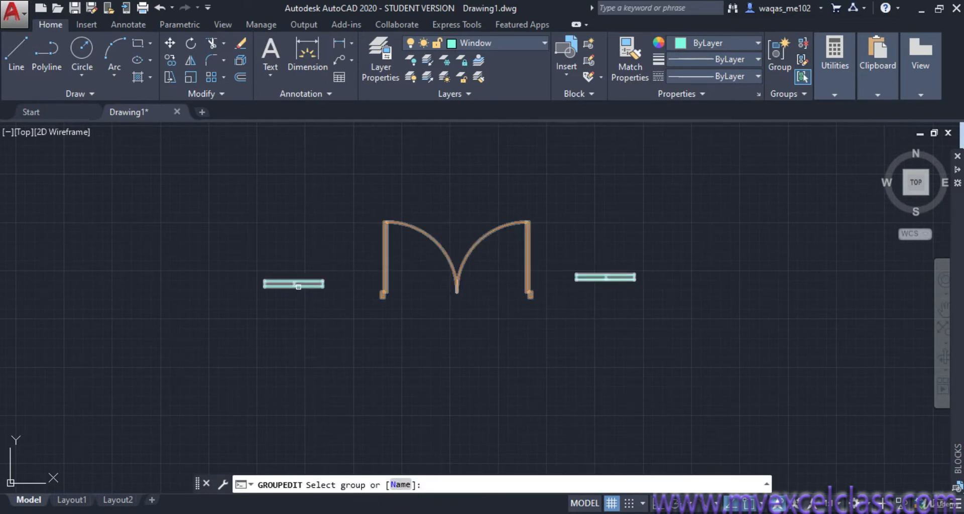
left_click(298, 286)
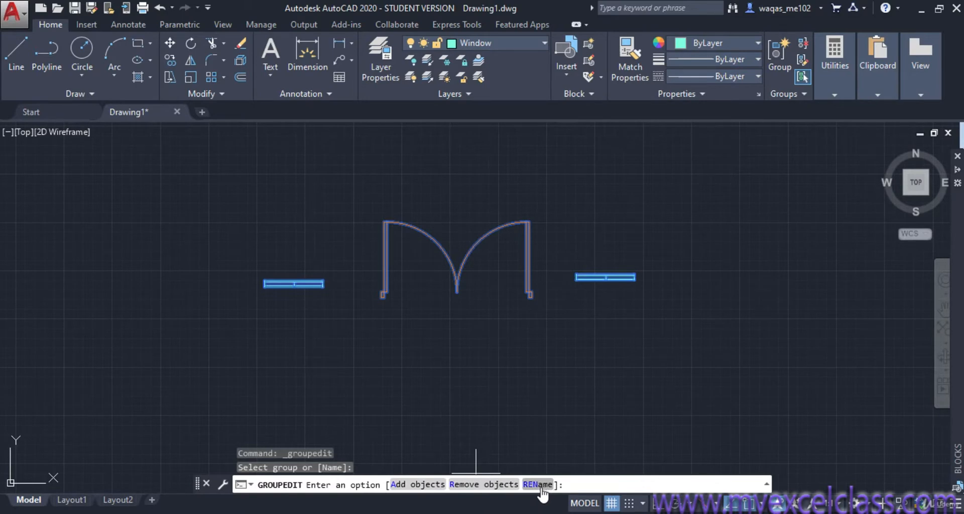
left_click(476, 488)
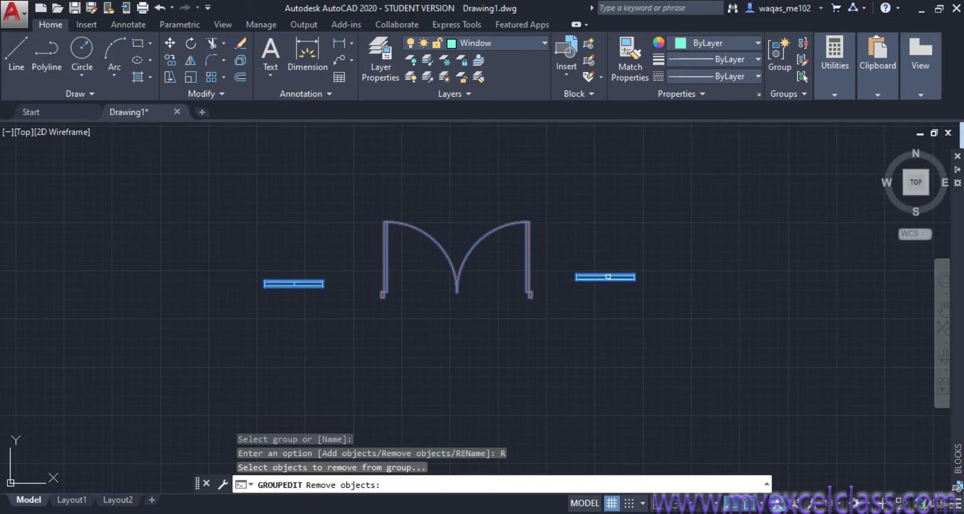
left_click(602, 276)
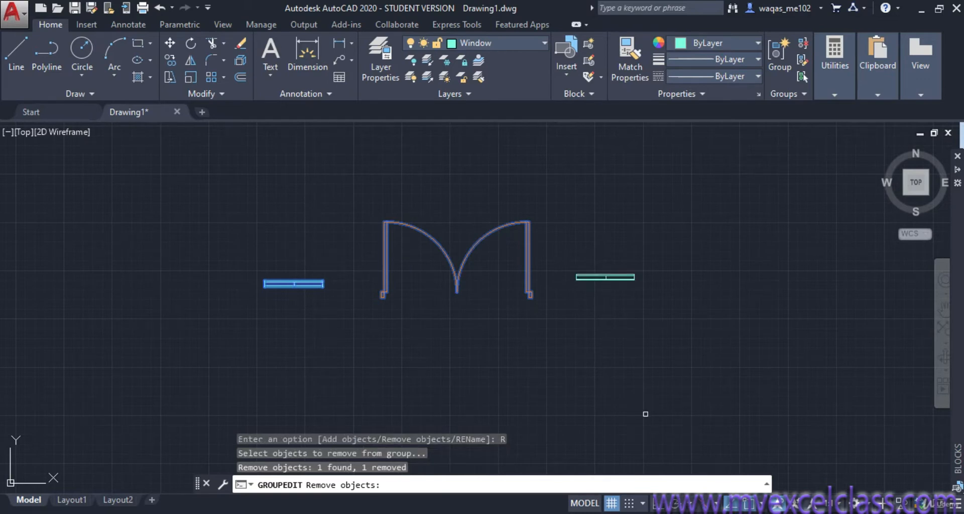
key("Return")
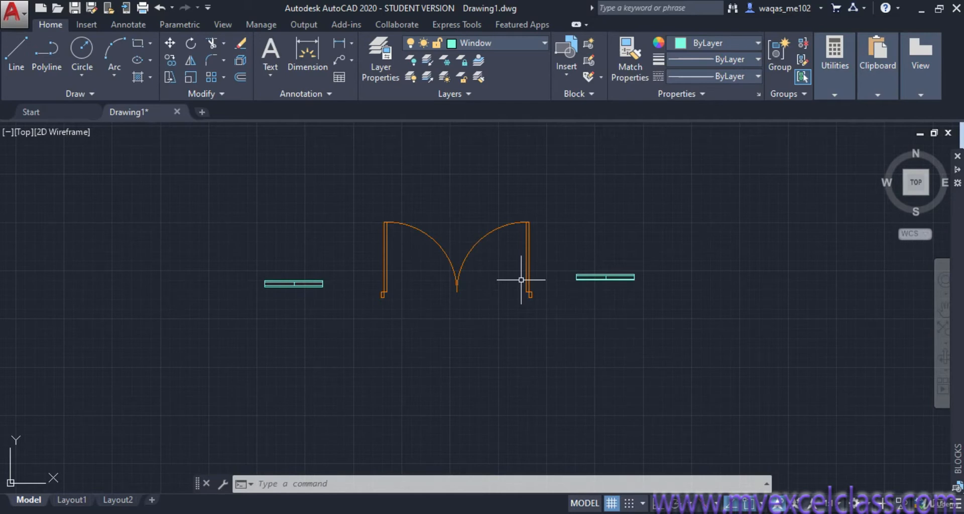
left_click(835, 90)
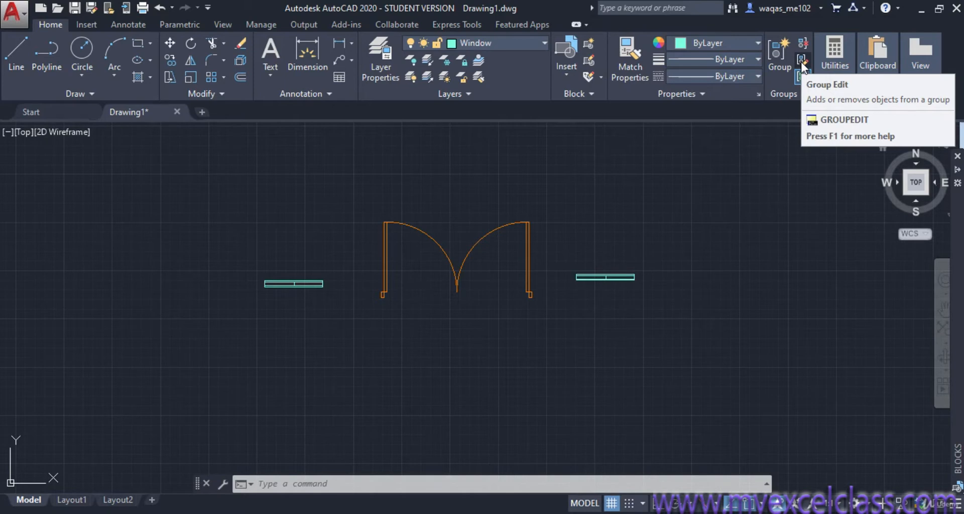
Step: Rename the group containing the double door and the window on its left as asdf with Group Edit
left_click(801, 59)
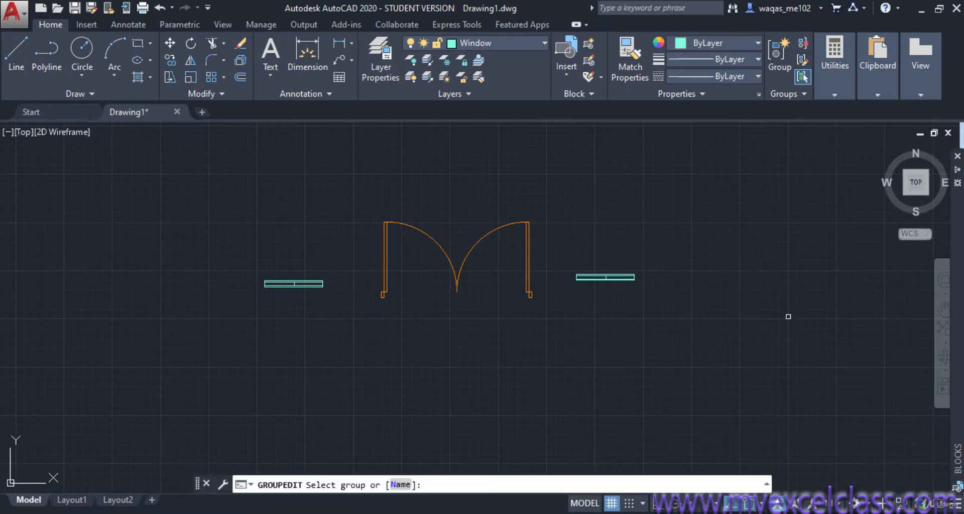
left_click(451, 263)
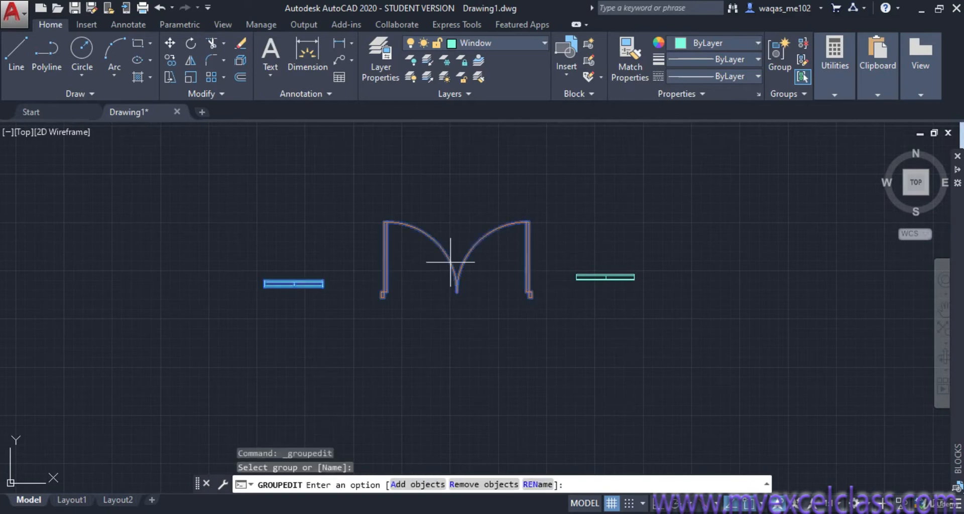
left_click(538, 485)
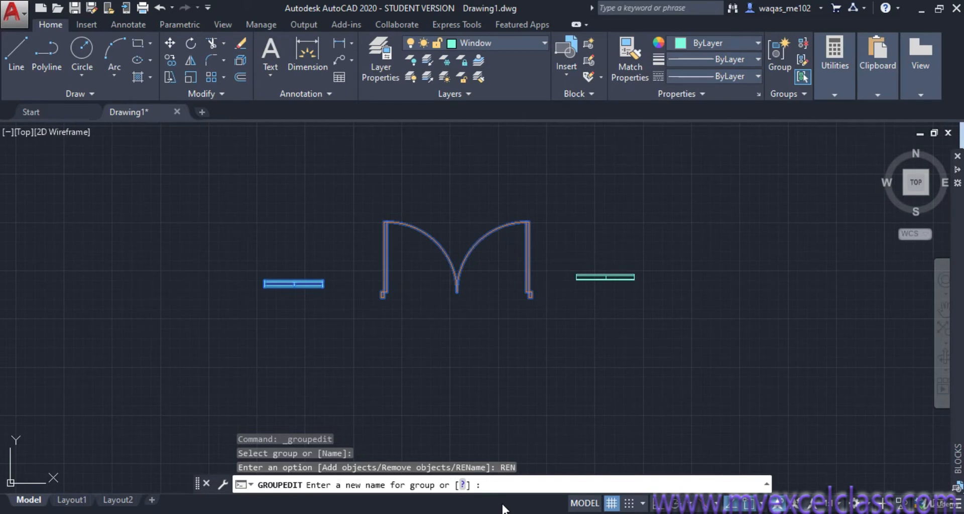
type("asdf")
key("Return")
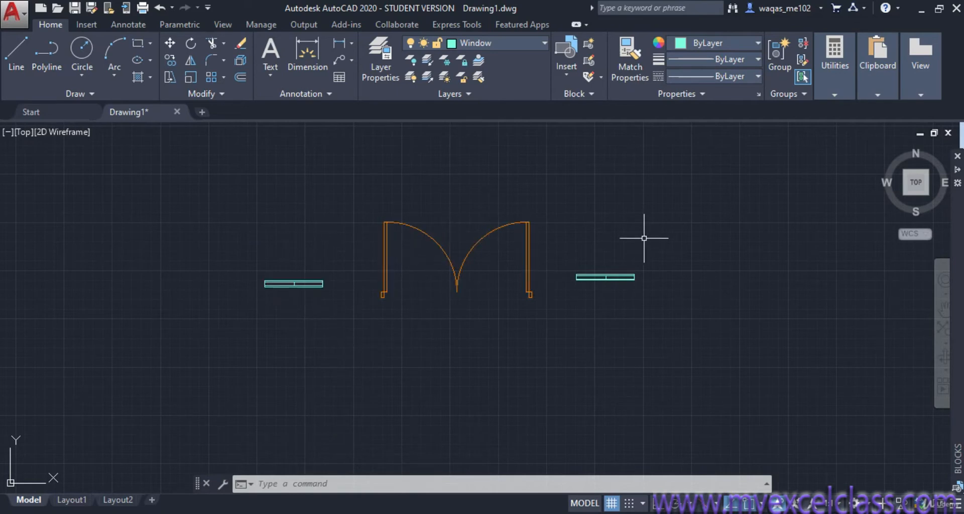
Step: Ungroup the double door and the window on its left
left_click(832, 56)
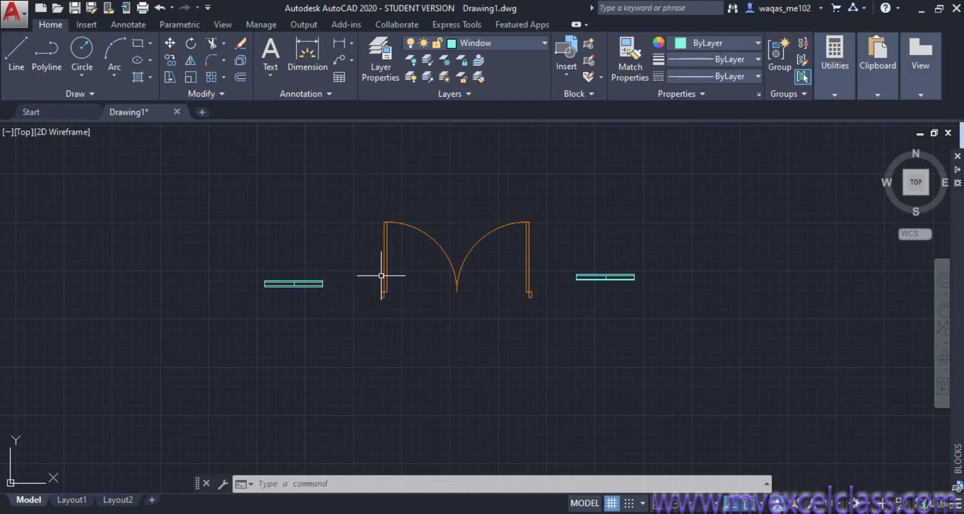
left_click(803, 47)
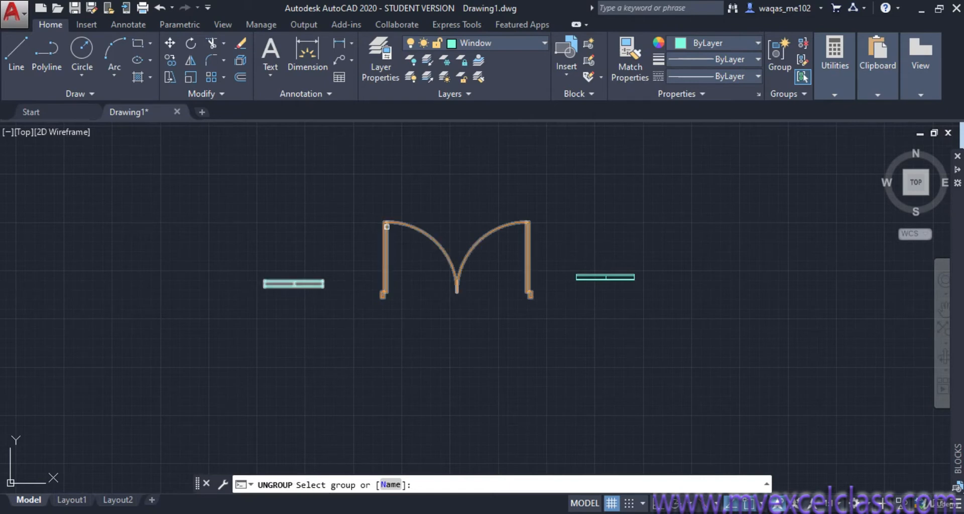
left_click(387, 226)
key("Return")
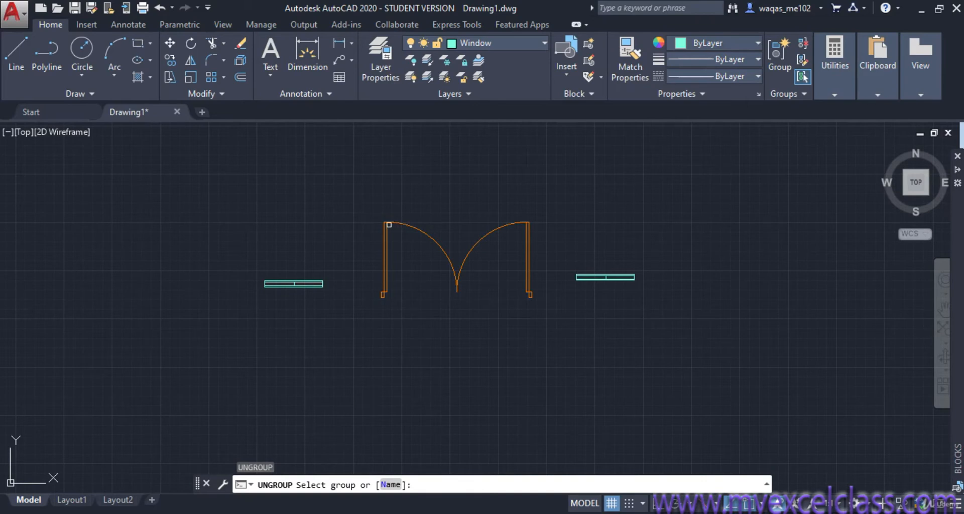
left_click(387, 226)
left_click(384, 232)
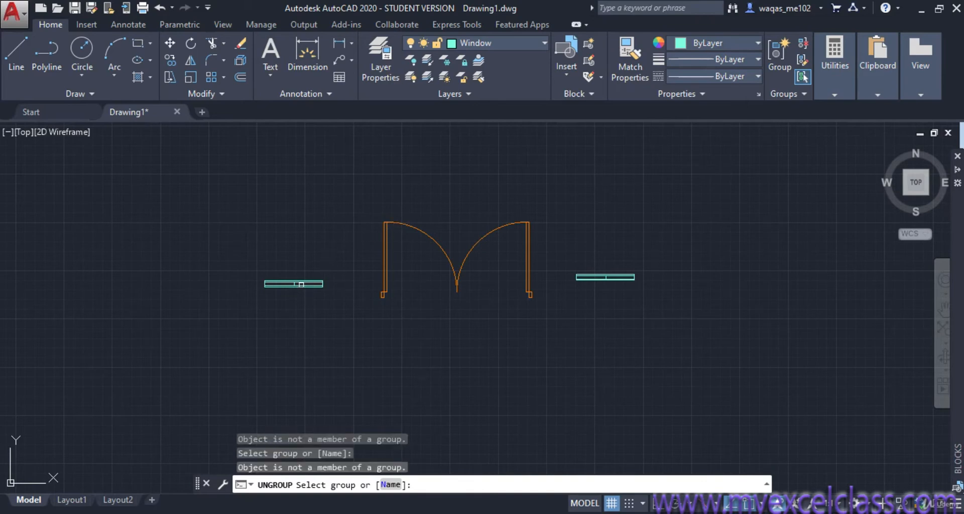
key("Return")
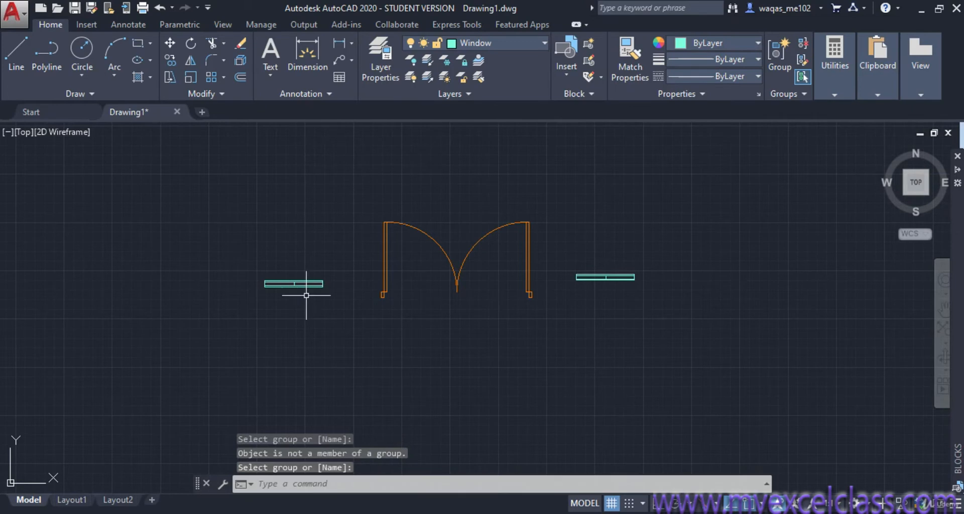
Step: Select the double door and each window one at a time to check whether they are separate objects, clearing each selection
left_click(383, 253)
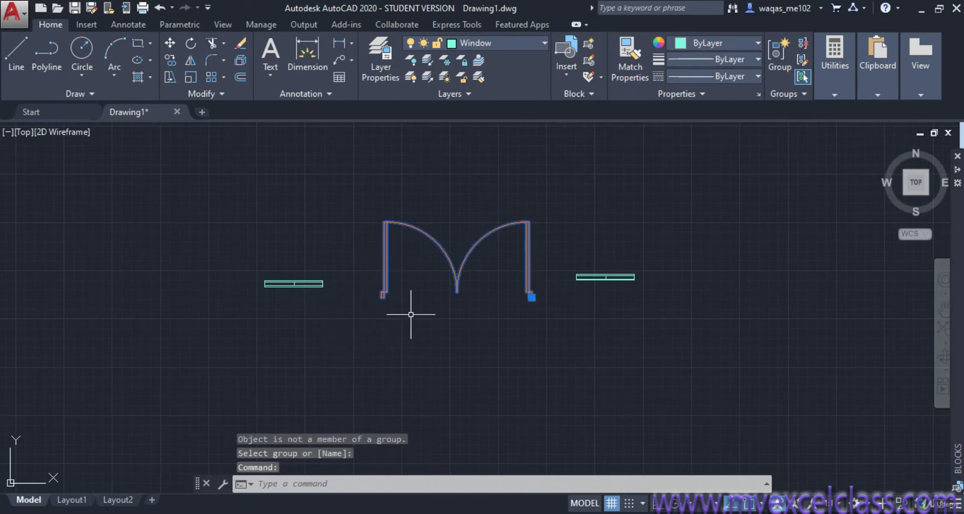
key("Escape")
left_click(312, 281)
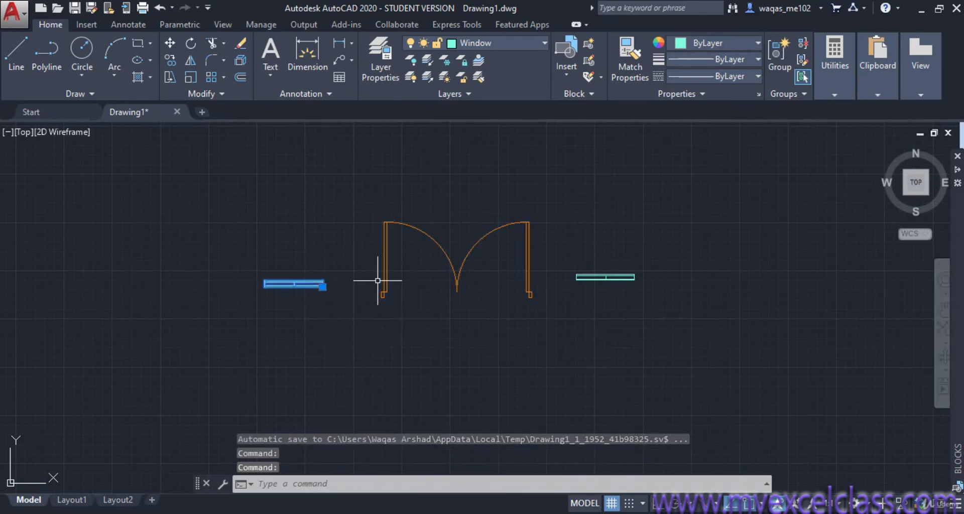
key("Escape")
left_click(577, 277)
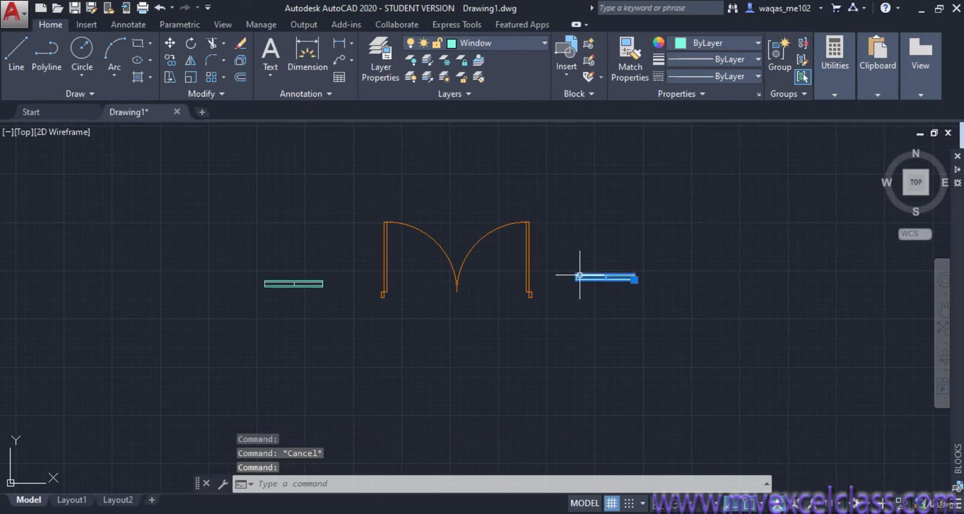
key("Escape")
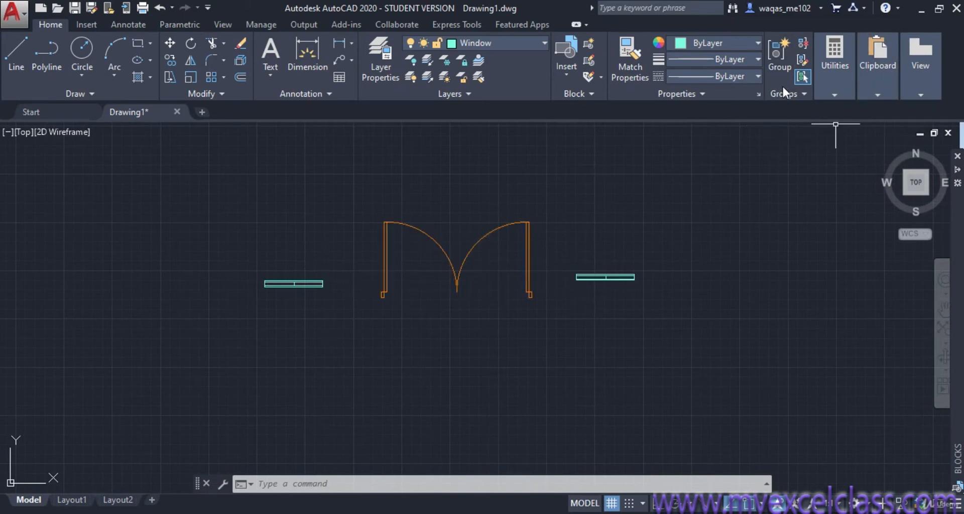
Step: Create an unnamed group from the double door and the windows on both sides of it
left_click(780, 53)
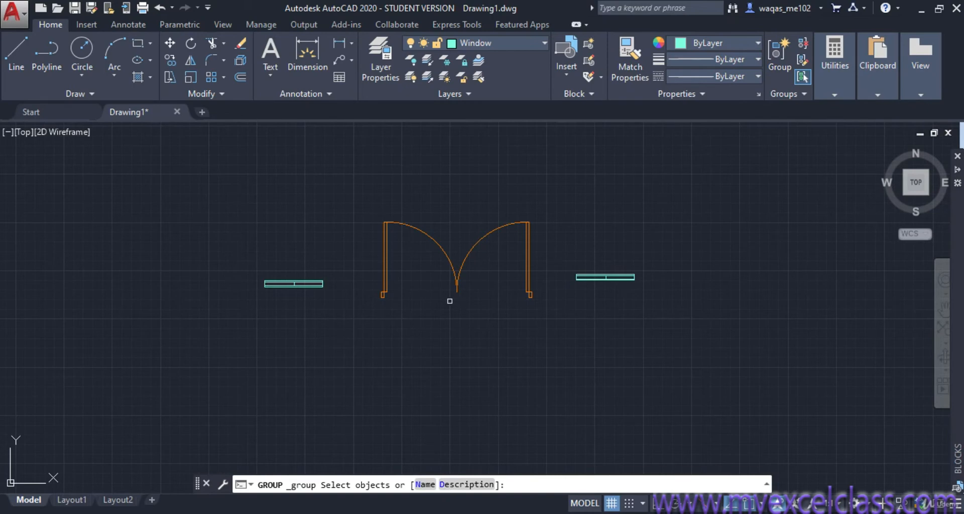
left_click(296, 284)
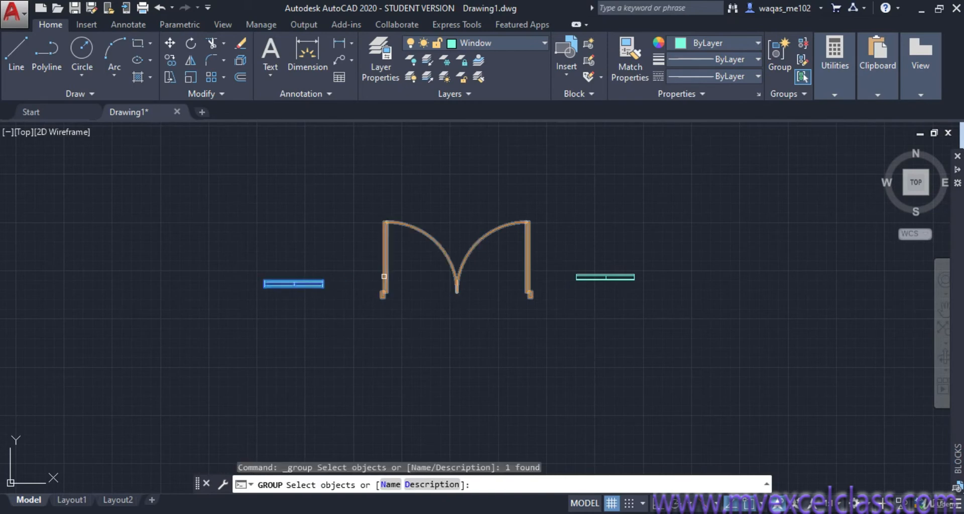
left_click(383, 277)
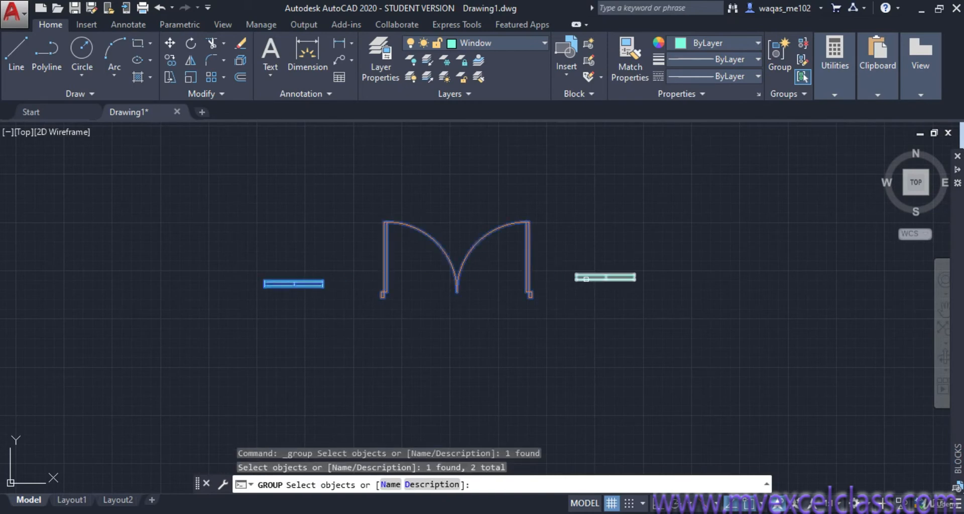
left_click(586, 279)
key("Return")
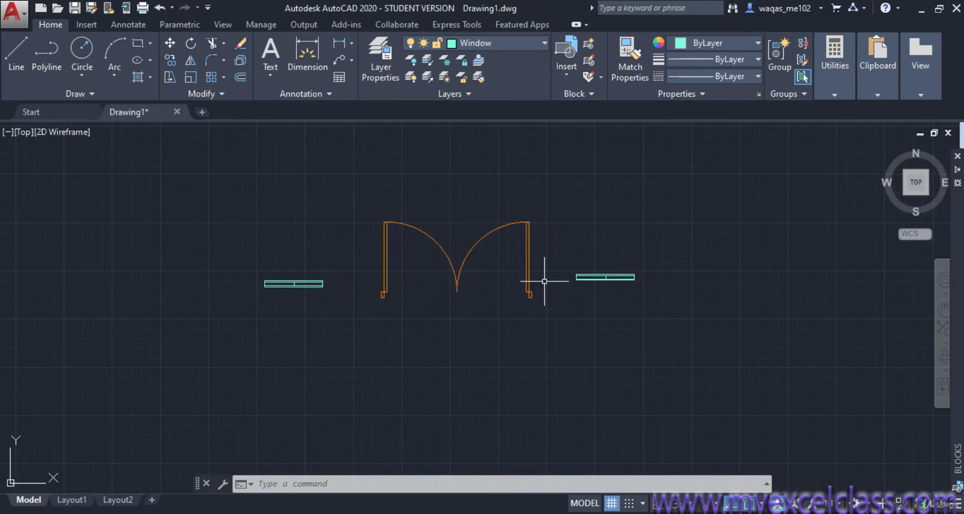
Step: Switch group selection off and back on
left_click(802, 78)
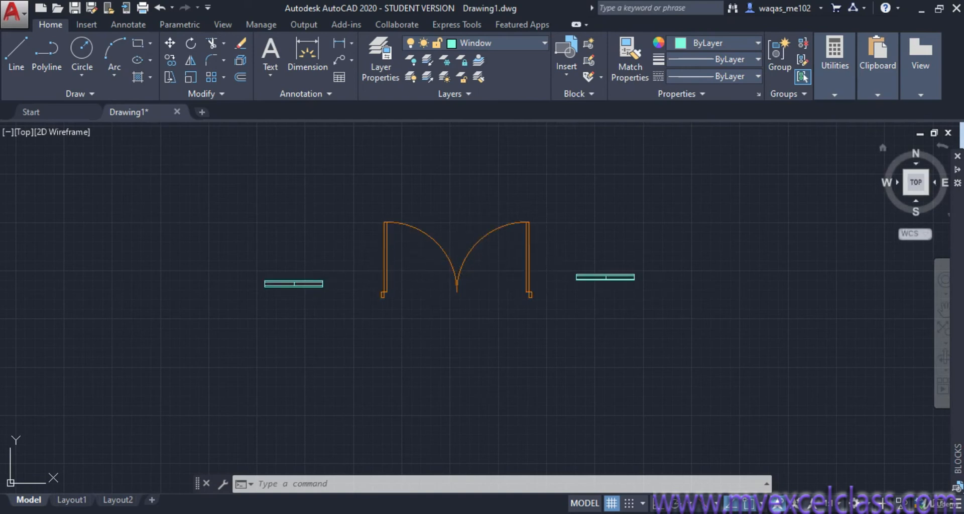
left_click(803, 79)
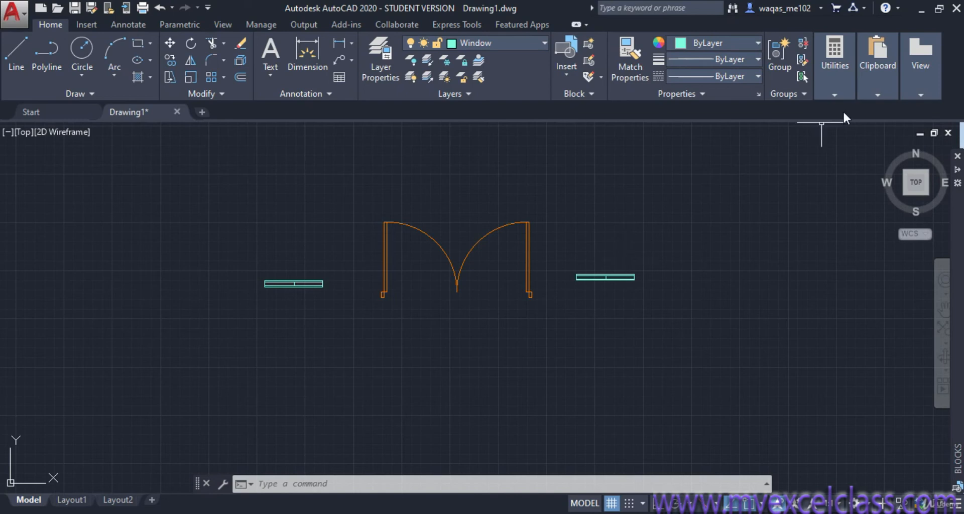
left_click(803, 76)
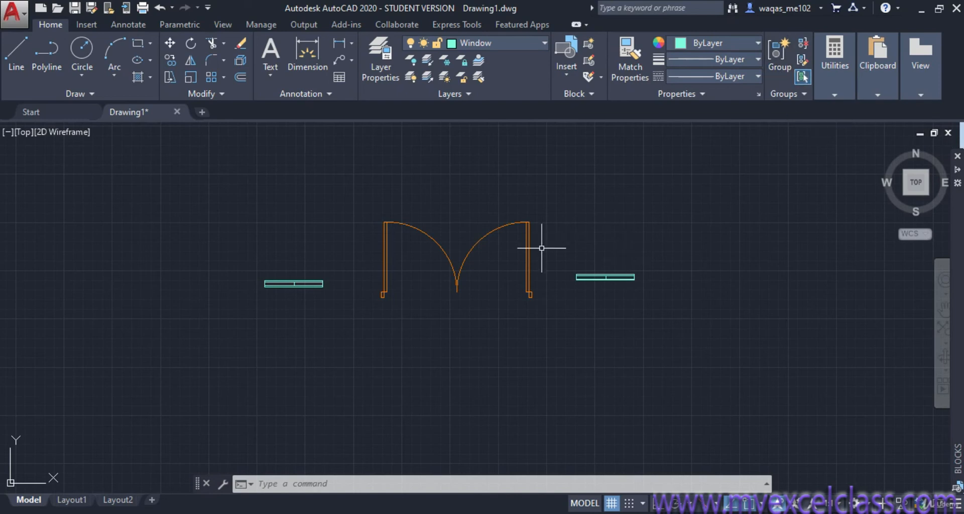
Step: Select the door-and-windows group, switch off the group bounding box display, and clear the selection
mouse_move(508, 223)
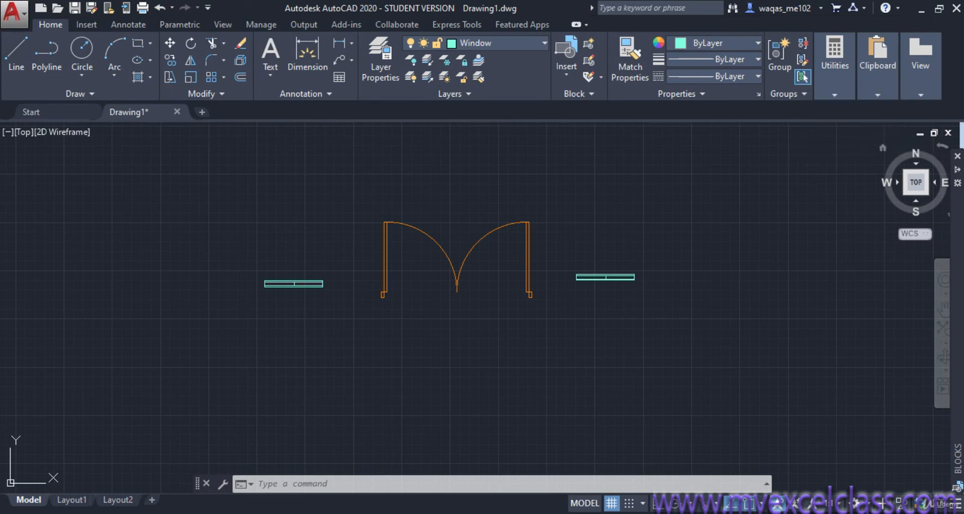
left_click(806, 93)
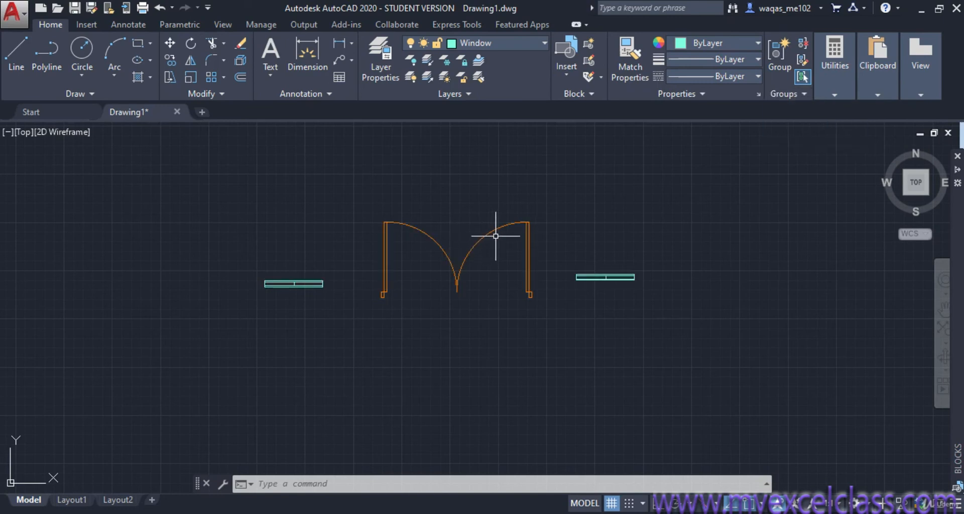
key("Escape")
left_click(529, 222)
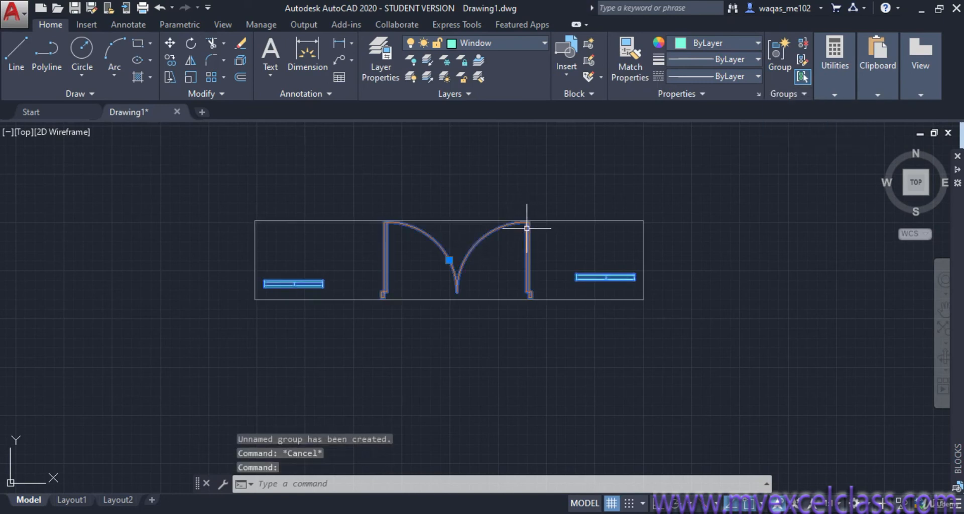
left_click(799, 94)
left_click(801, 95)
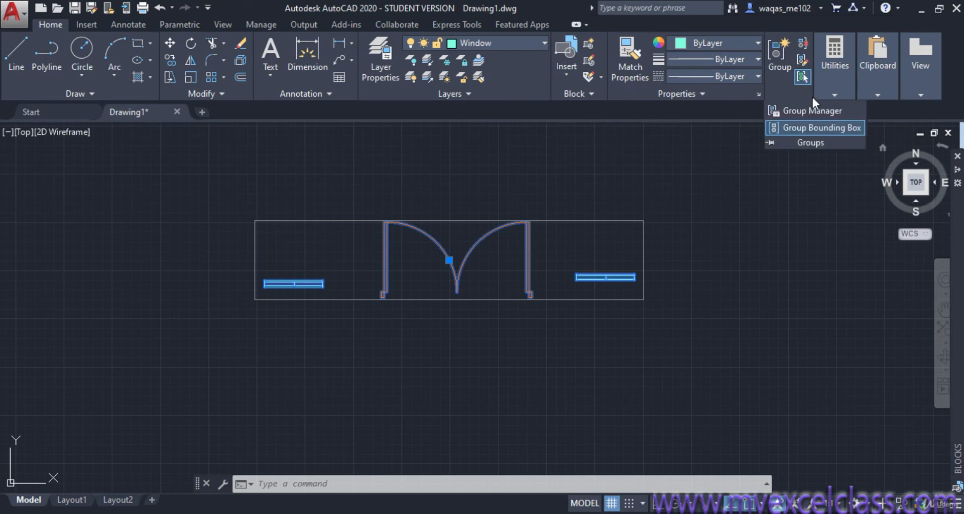
left_click(786, 96)
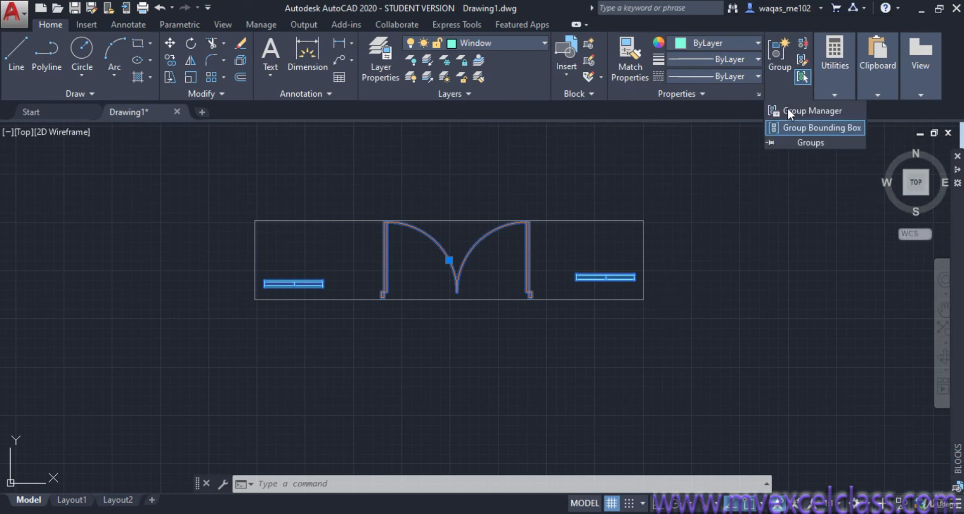
left_click(808, 128)
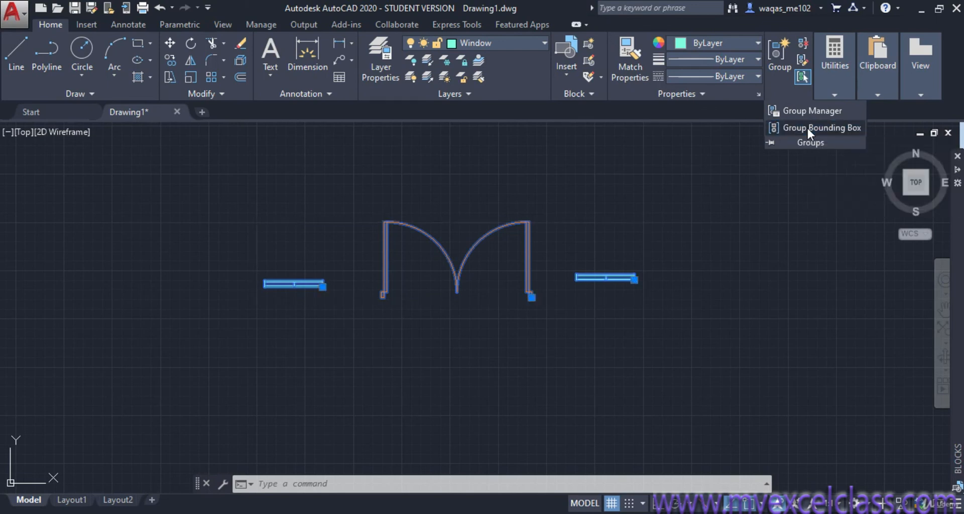
key("Escape")
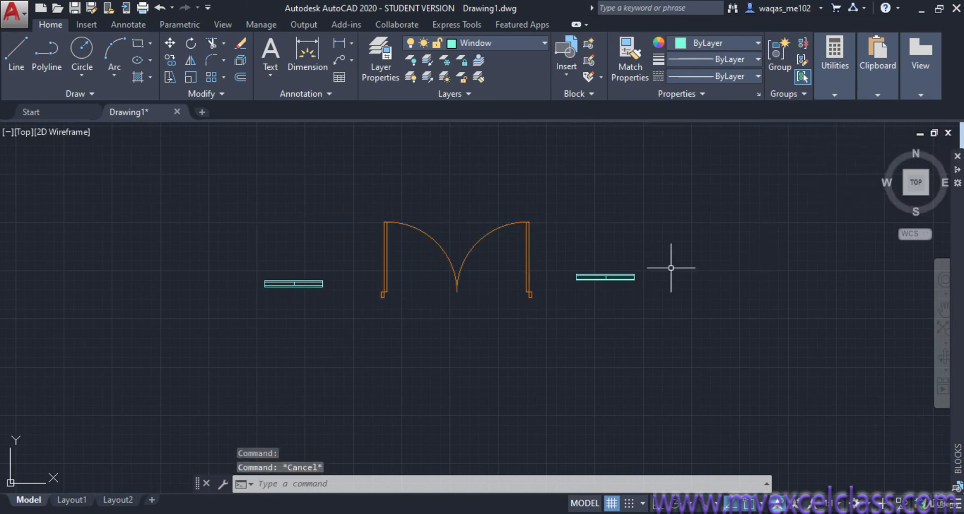
Step: Switch the group bounding box display back on with the group selected, reselect the group to check it, and clear the selection
left_click(524, 230)
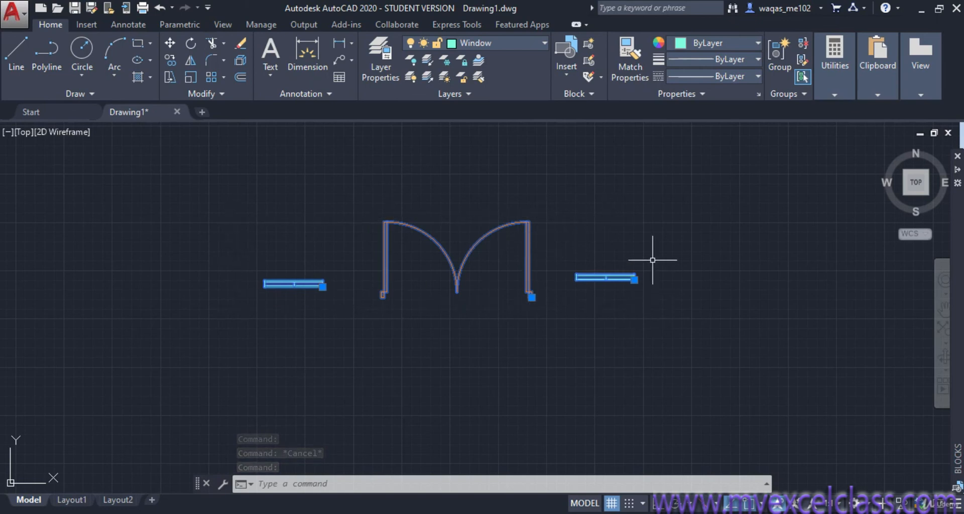
left_click(795, 99)
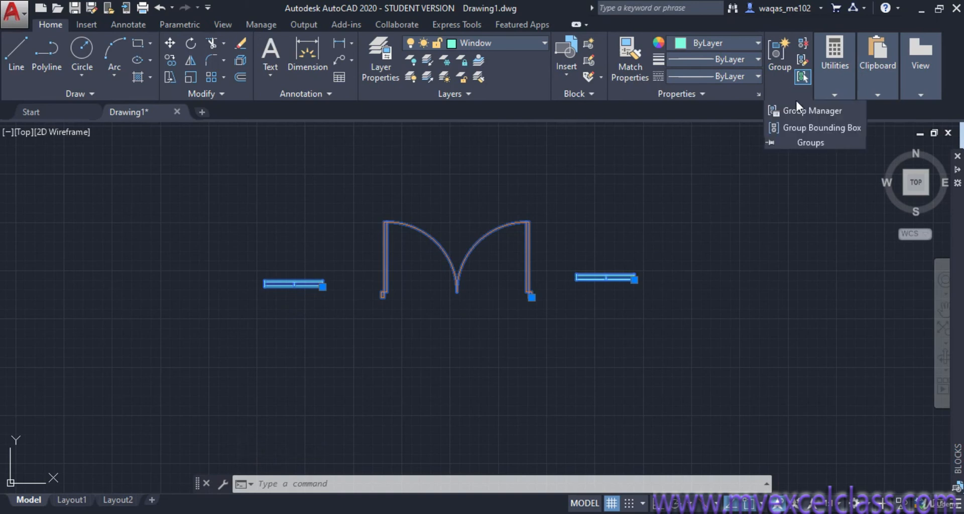
left_click(799, 129)
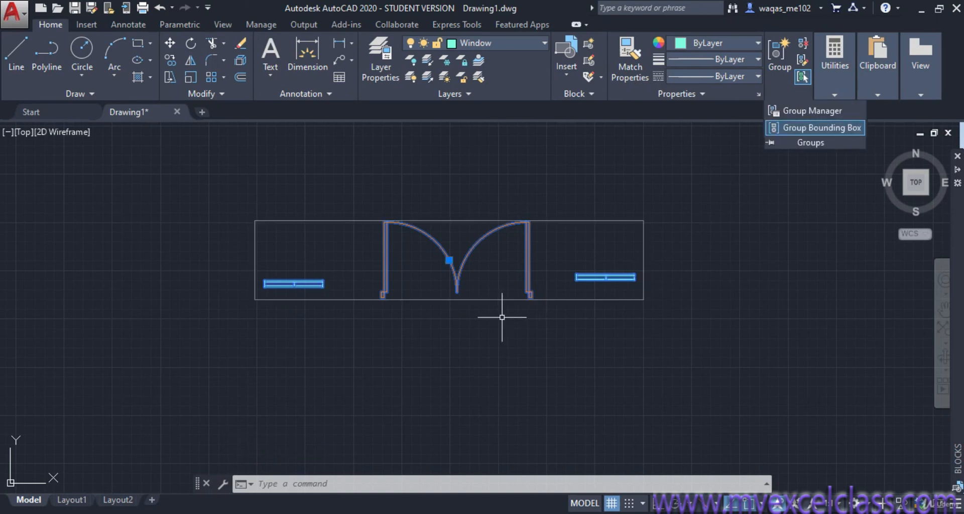
key("Escape")
left_click(528, 264)
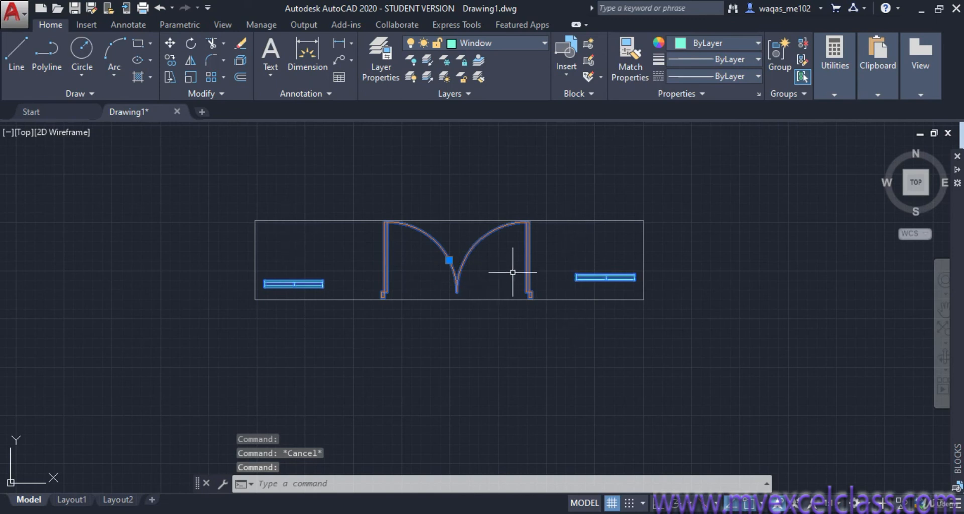
left_click(779, 93)
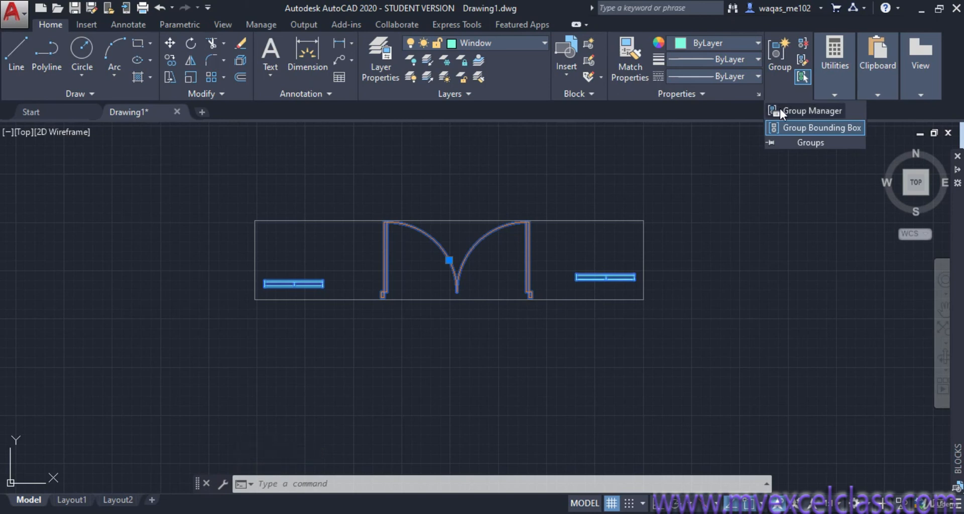
key("Escape")
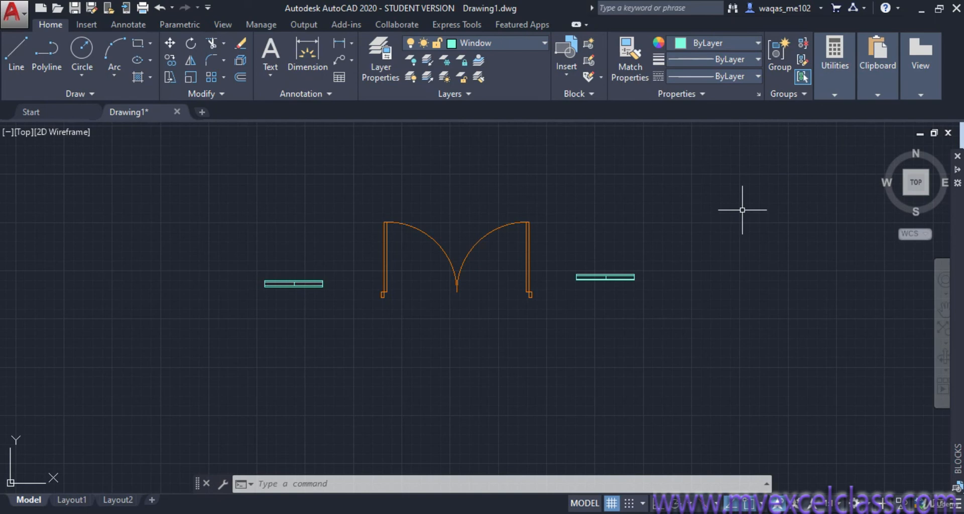
left_click(559, 513)
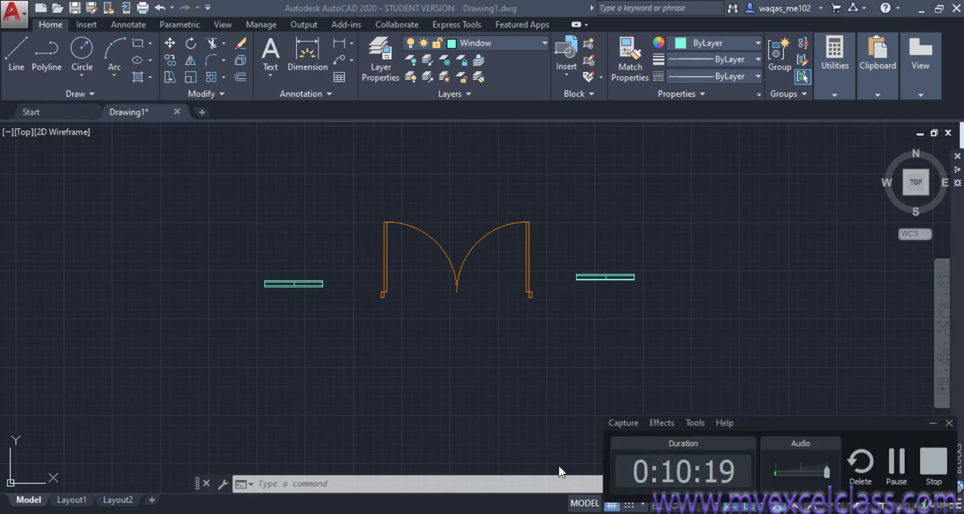
left_click(933, 461)
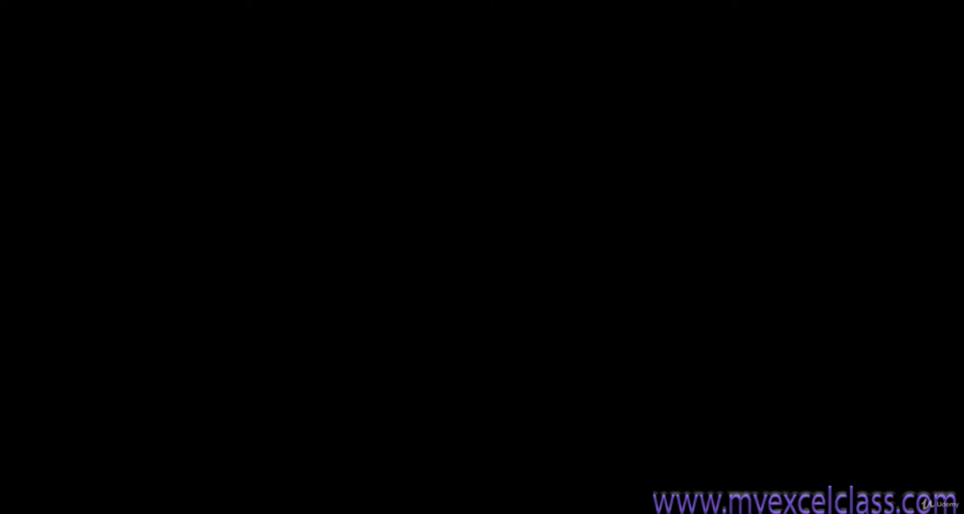